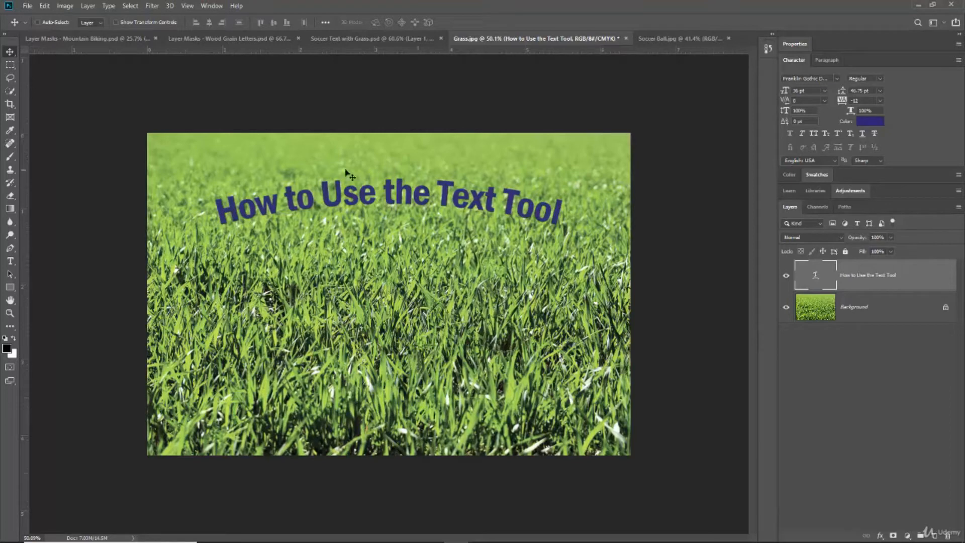
Hide the arched text layer and add a new text line reading "How to Use the Text Tool" near the top of the grass image.
{"action": "left_click", "coordinate": [786, 276]}
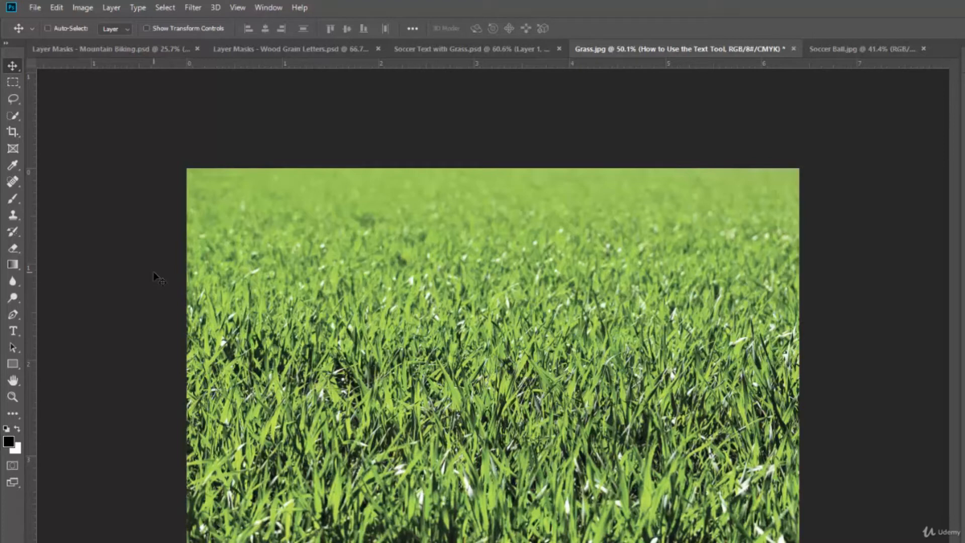
{"action": "key", "text": "t"}
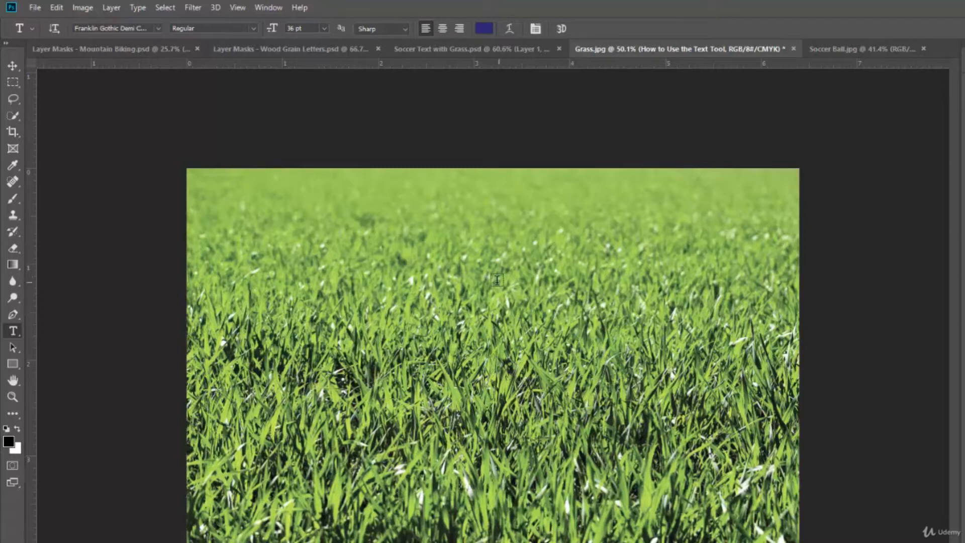
{"action": "left_click", "coordinate": [341, 240]}
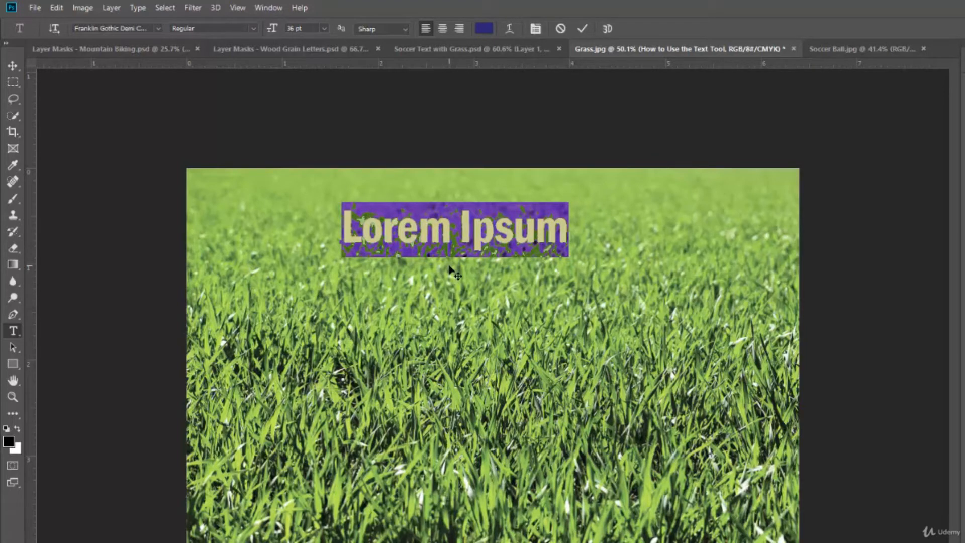
{"action": "type", "text": "How to"}
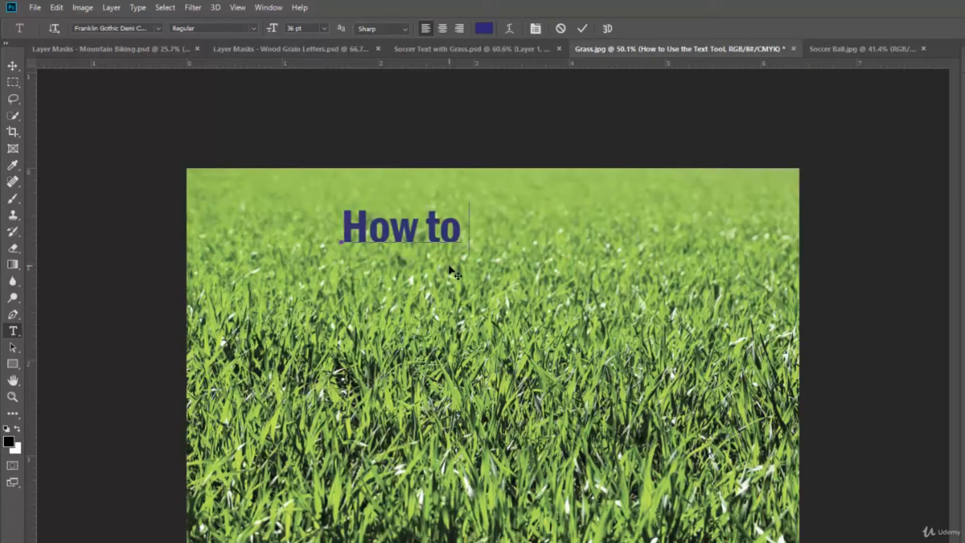
{"action": "type", "text": " Use"}
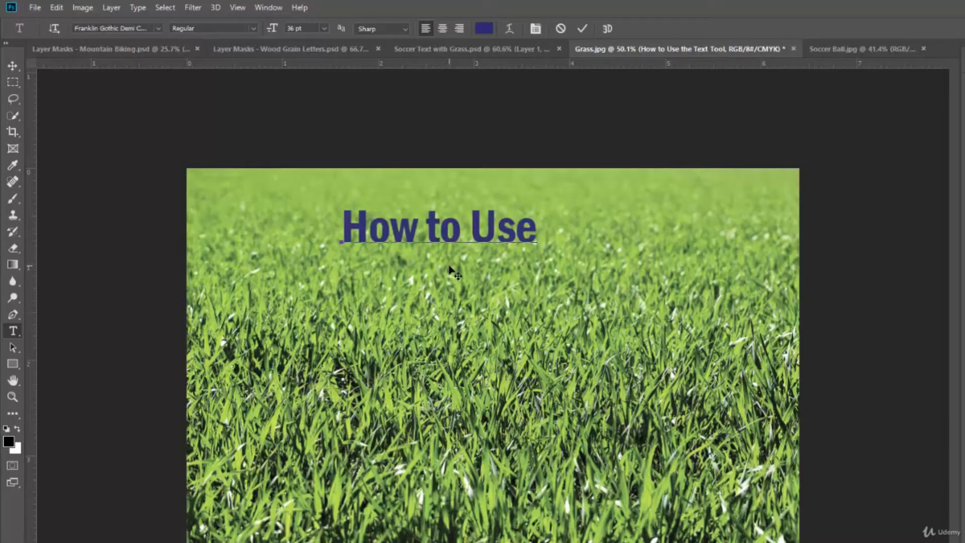
{"action": "type", "text": " the Text"}
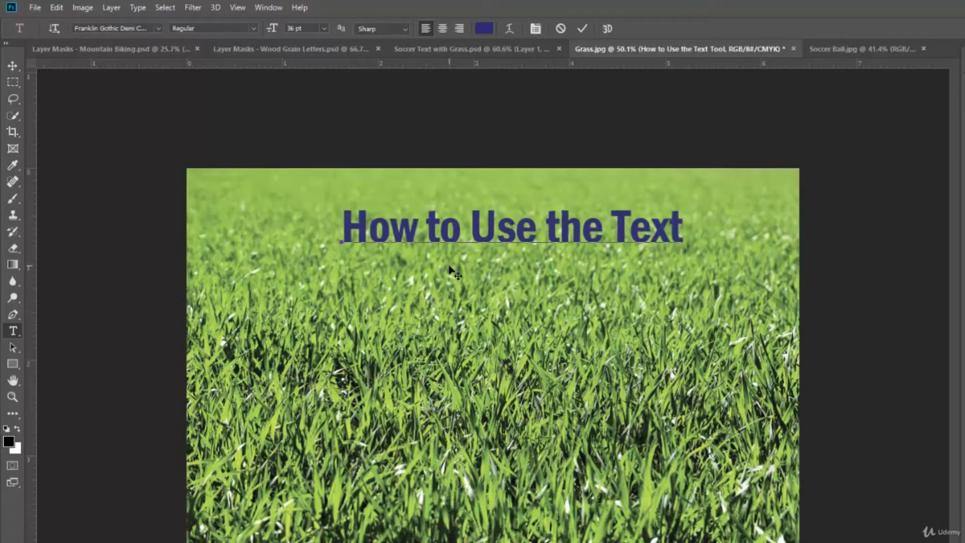
{"action": "type", "text": " Tool"}
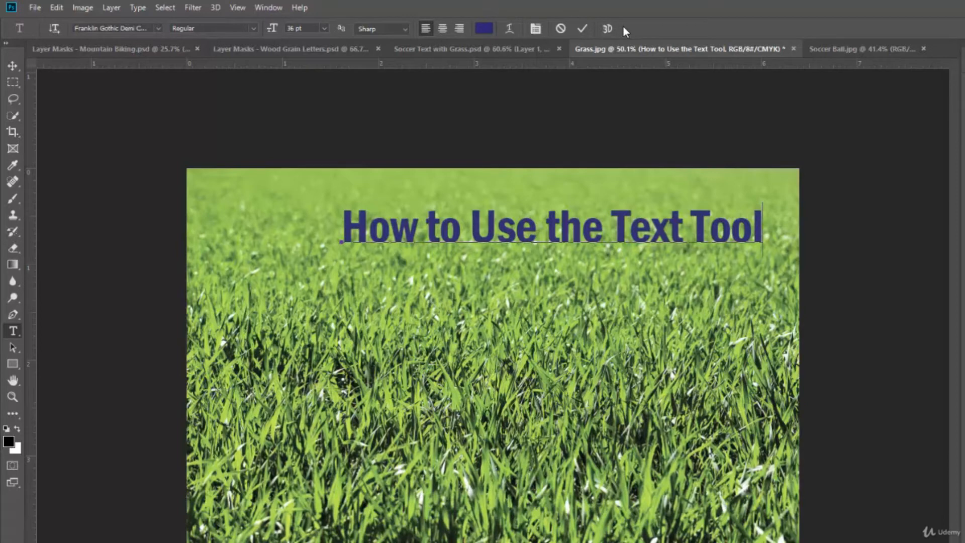
Choose a bright red text color without selecting any of the title's letters.
{"action": "left_click", "coordinate": [483, 28]}
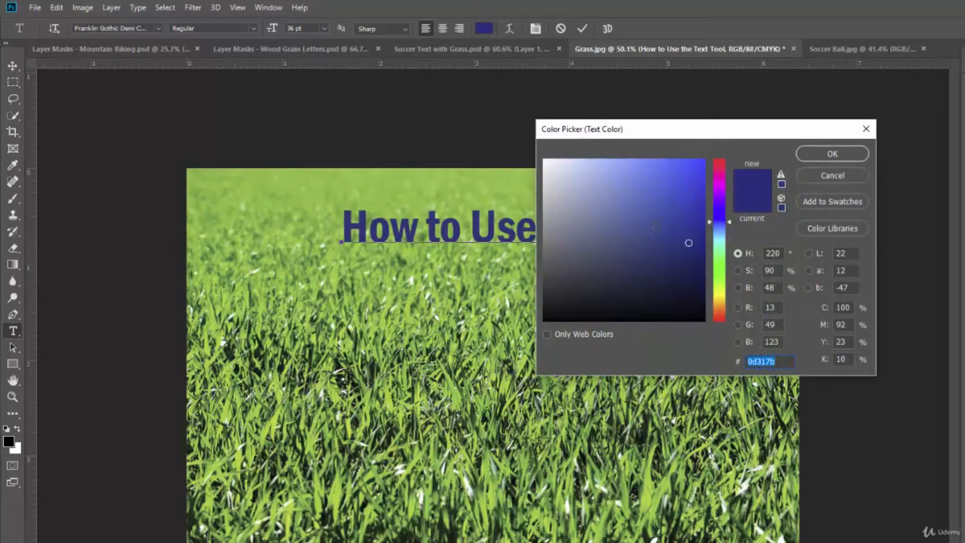
{"action": "left_click", "coordinate": [719, 169]}
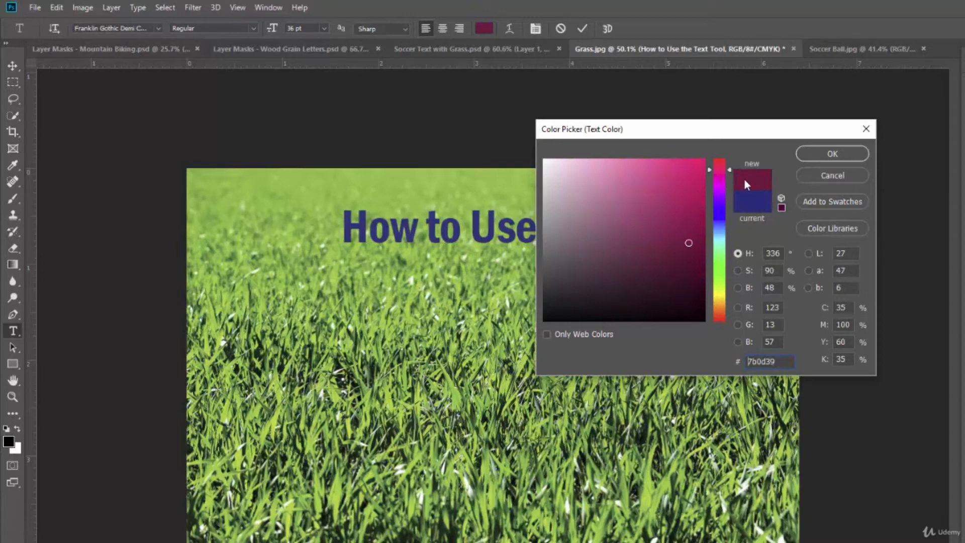
{"action": "left_click", "coordinate": [720, 162]}
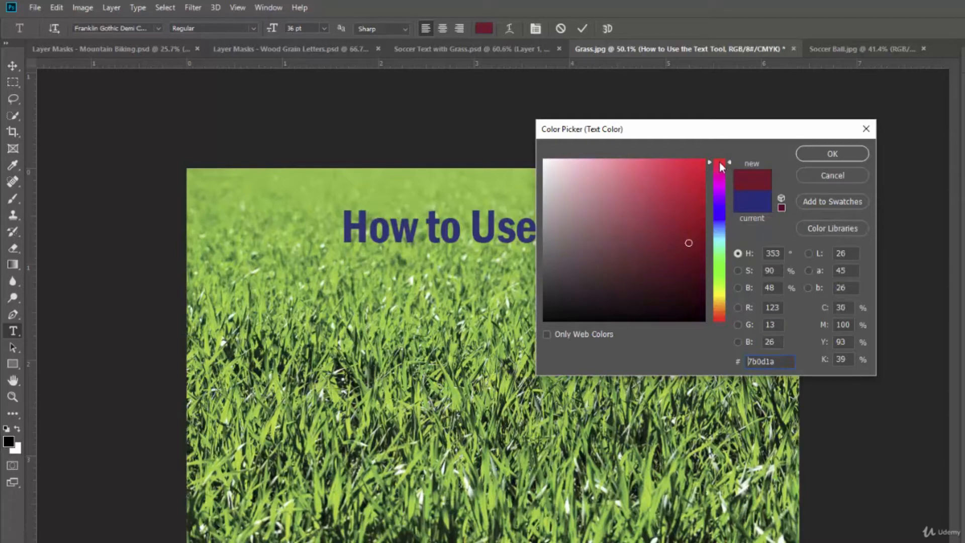
{"action": "left_click", "coordinate": [675, 176]}
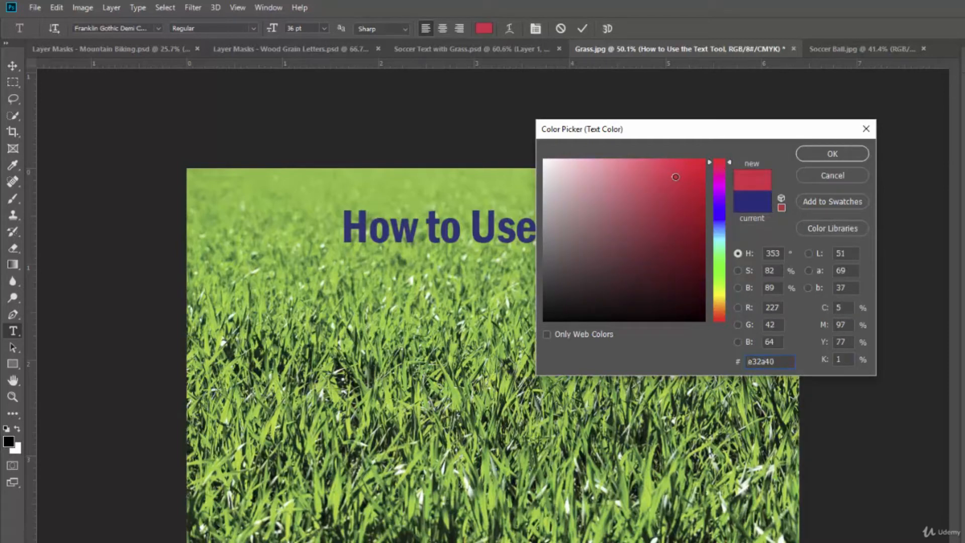
{"action": "left_click_drag", "start_coordinate": [709, 163], "coordinate": [708, 158]}
{"action": "left_click", "coordinate": [822, 158]}
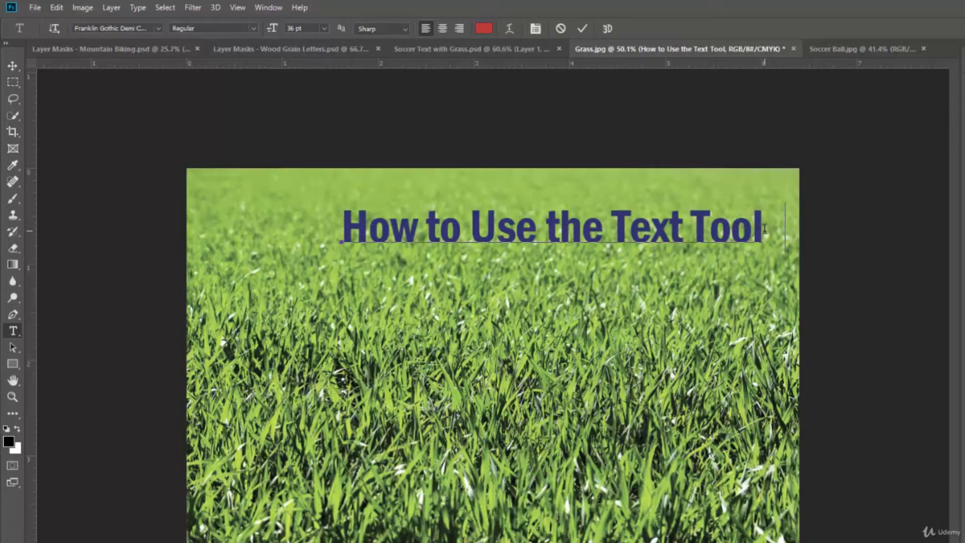
Add the trial letters "qq" at the end of the title in the chosen color and delete them again.
{"action": "type", "text": "qq"}
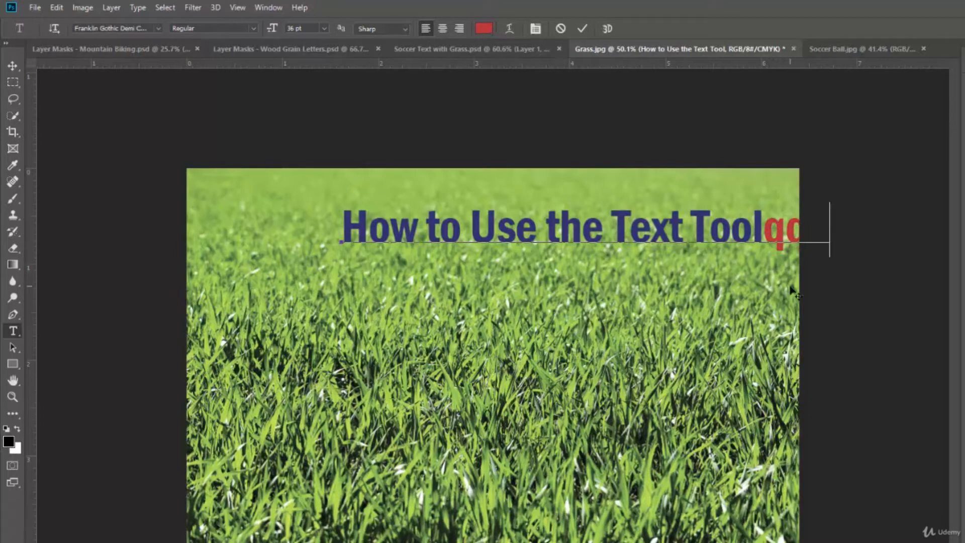
{"action": "key", "text": "BackSpace"}
{"action": "key", "text": "BackSpace"}
{"action": "key", "text": "BackSpace"}
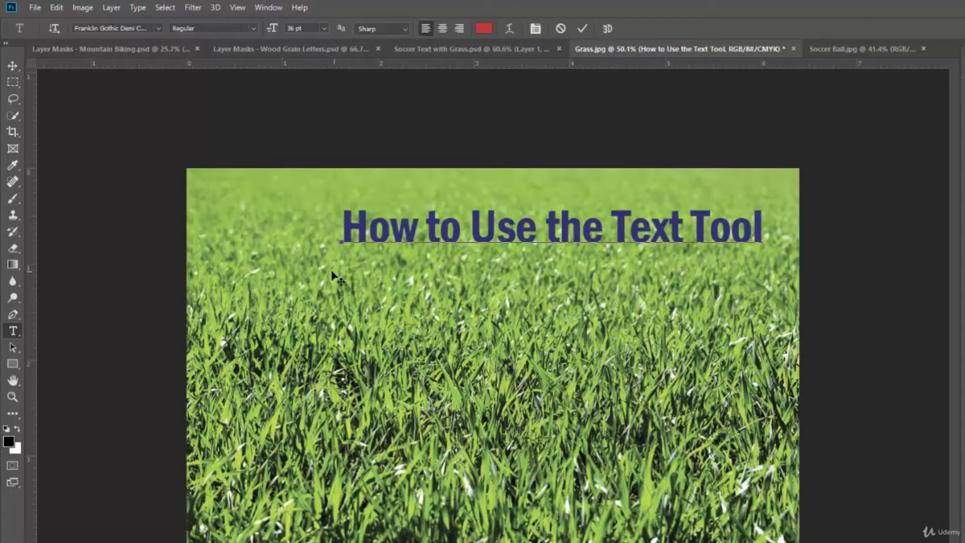
Try selecting the whole title, only the word "Use", and the entire line, and clear the selection.
{"action": "left_click", "coordinate": [345, 225]}
{"action": "left_click_drag", "start_coordinate": [346, 226], "coordinate": [783, 217]}
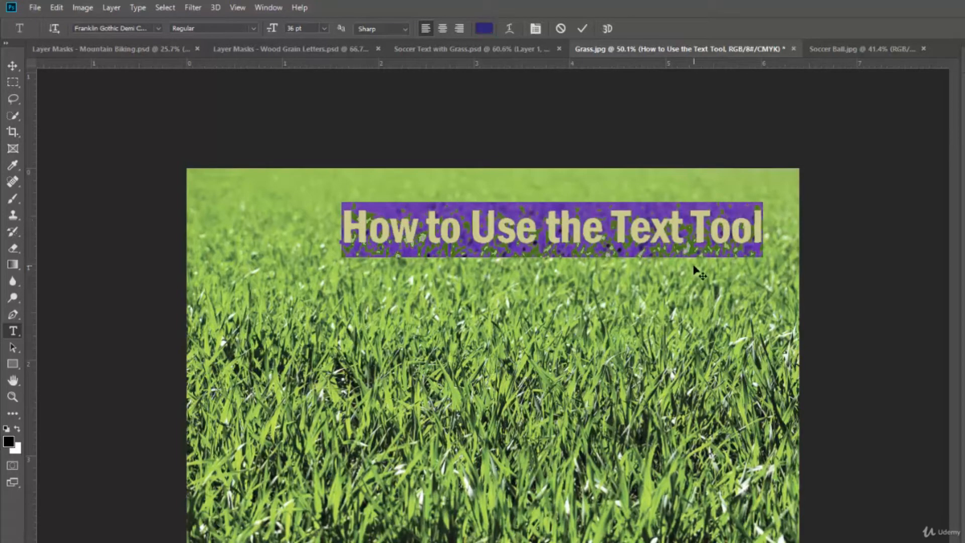
{"action": "left_click", "coordinate": [538, 223]}
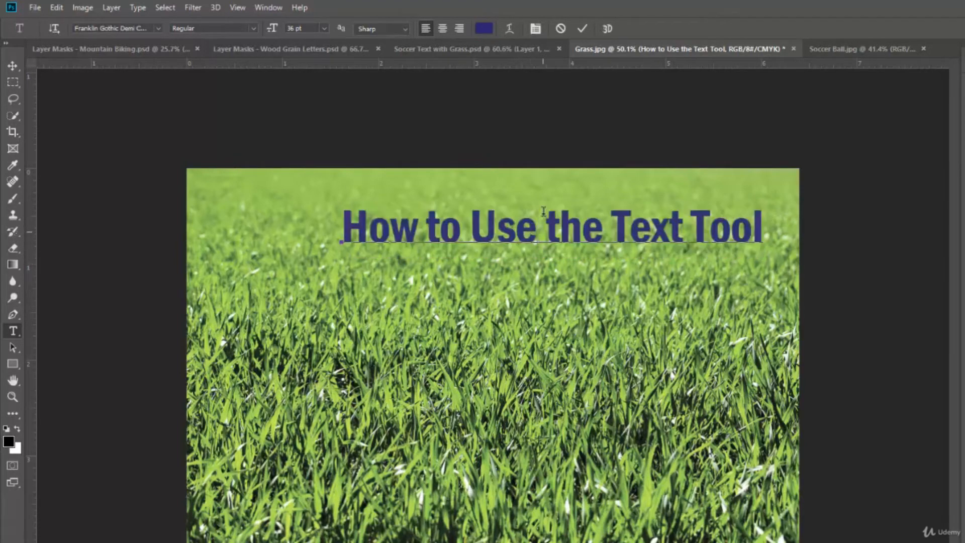
{"action": "double_click", "coordinate": [541, 225]}
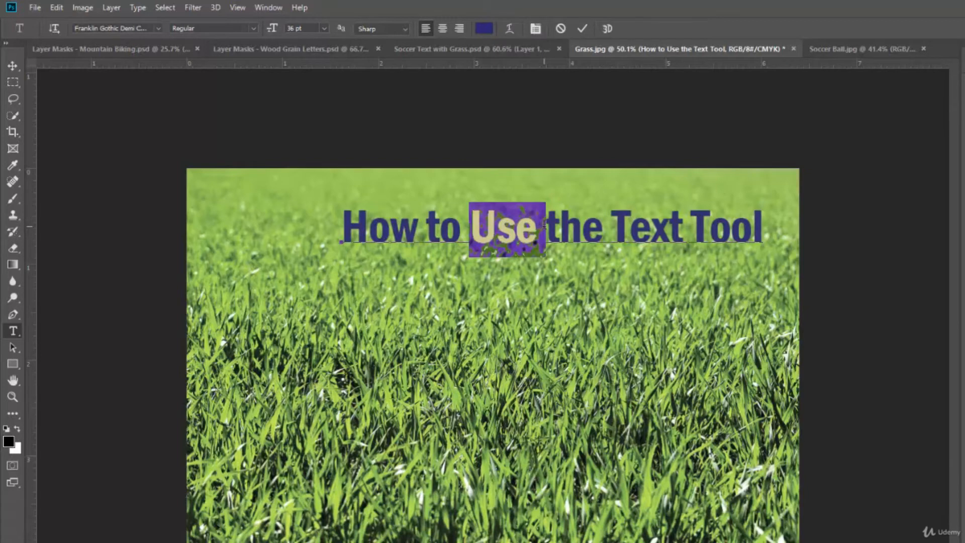
{"action": "triple_click", "coordinate": [544, 225]}
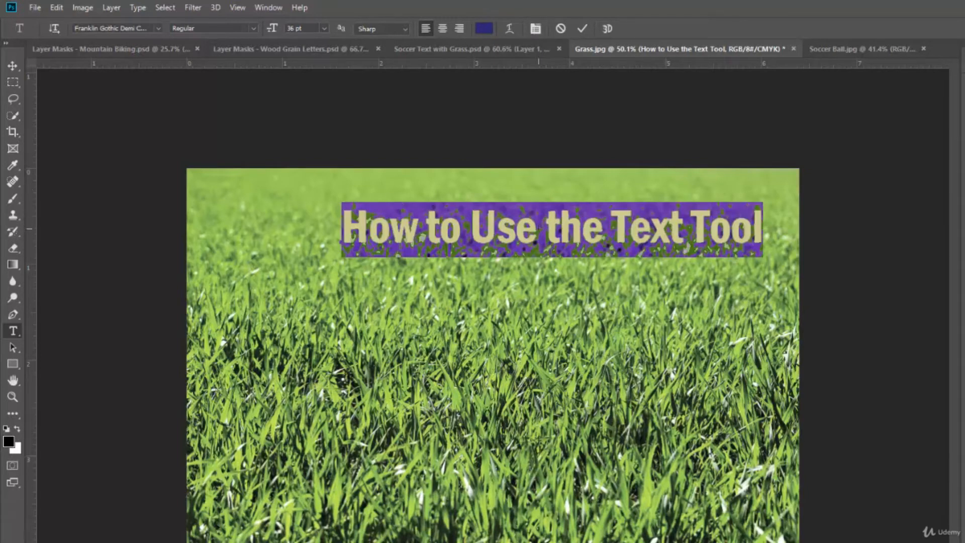
{"action": "left_click", "coordinate": [542, 236]}
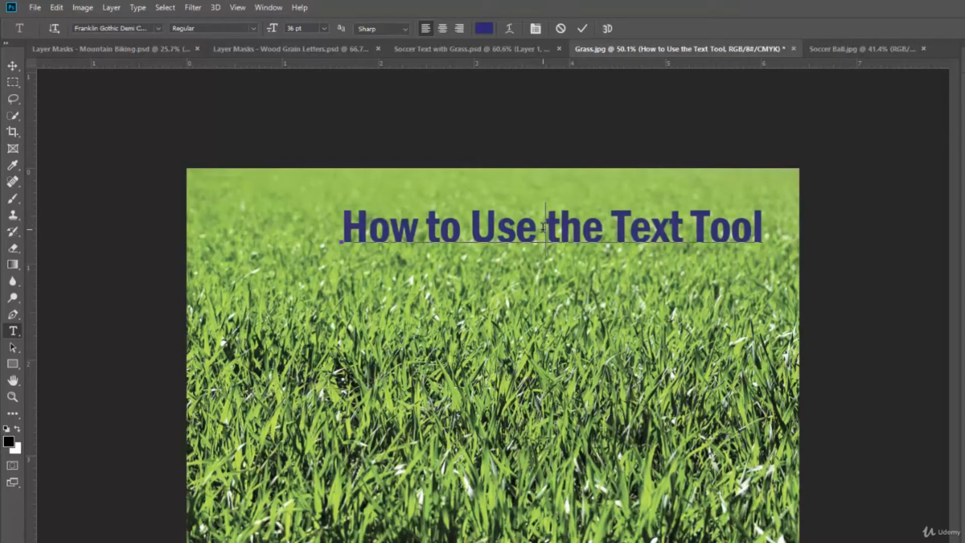
Select all of the title text, recolor it dark red 5e1818, and commit the text edit.
{"action": "right_click", "coordinate": [543, 227]}
{"action": "left_click", "coordinate": [574, 236]}
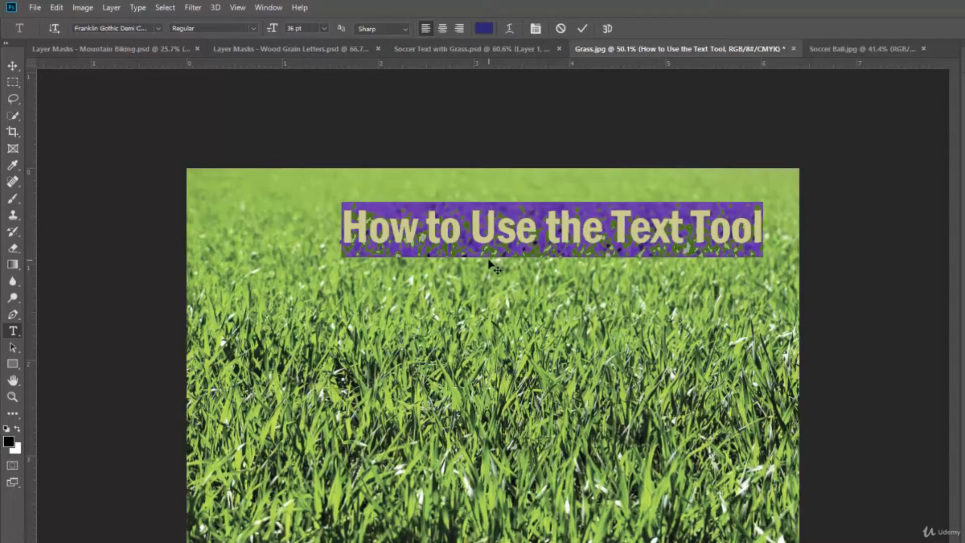
{"action": "left_click", "coordinate": [484, 30]}
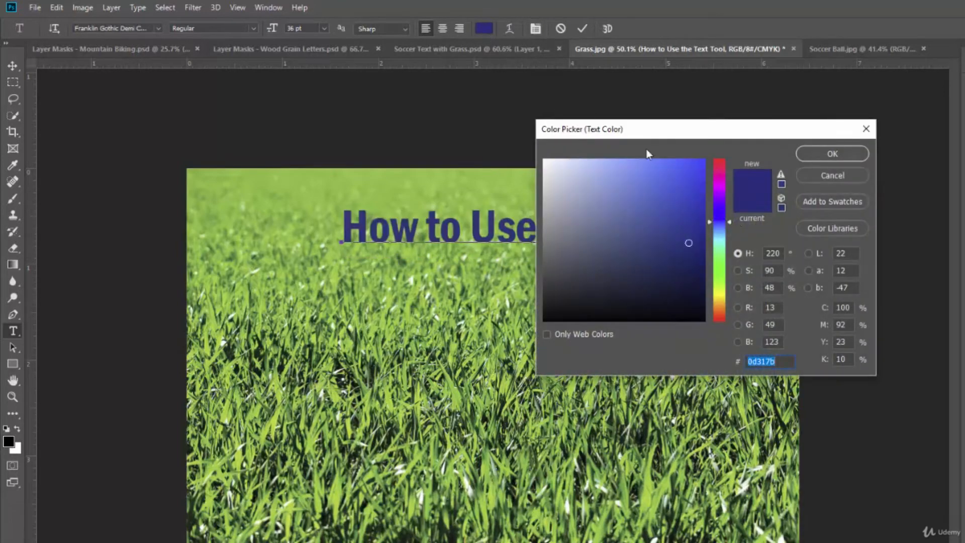
{"action": "left_click_drag", "start_coordinate": [708, 221], "coordinate": [710, 154]}
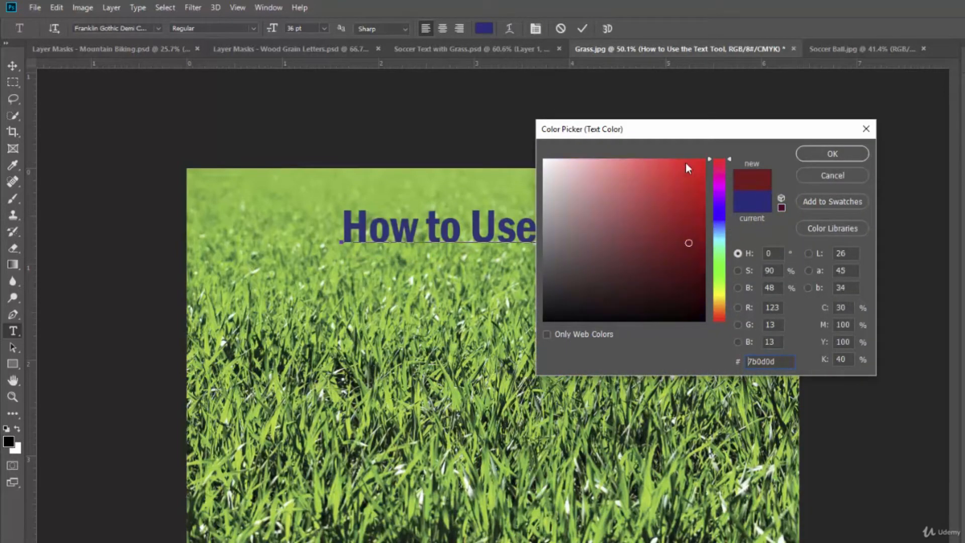
{"action": "left_click", "coordinate": [669, 177]}
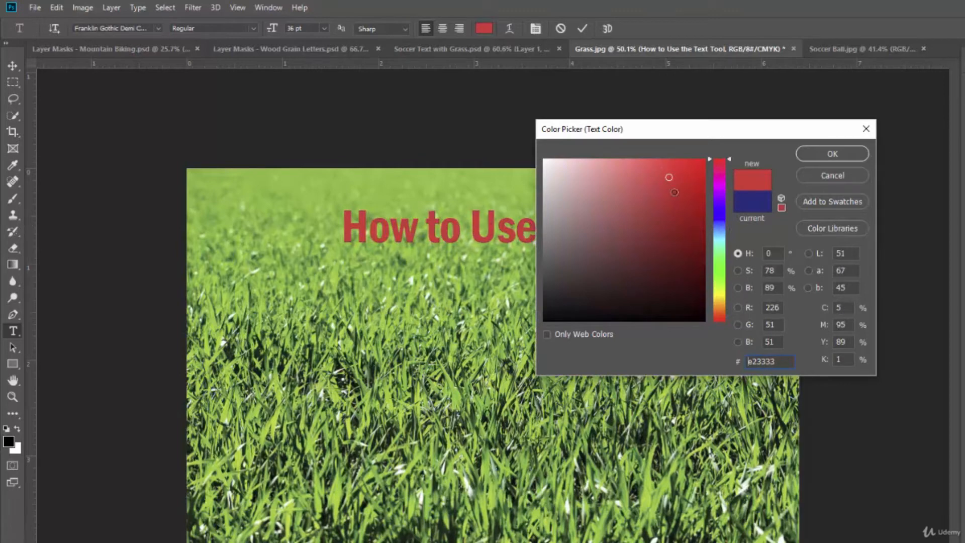
{"action": "left_click_drag", "start_coordinate": [673, 192], "coordinate": [674, 224]}
{"action": "left_click", "coordinate": [664, 261]}
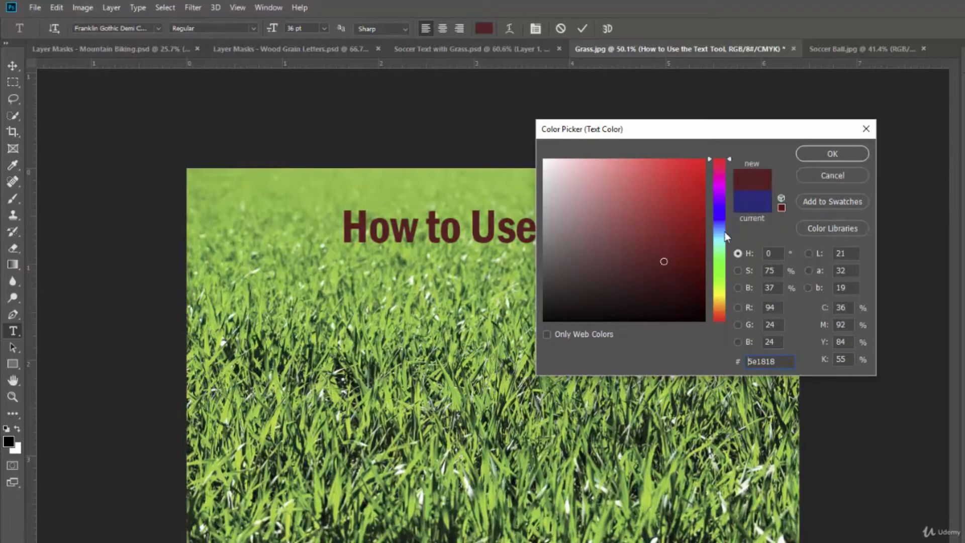
{"action": "left_click", "coordinate": [830, 155]}
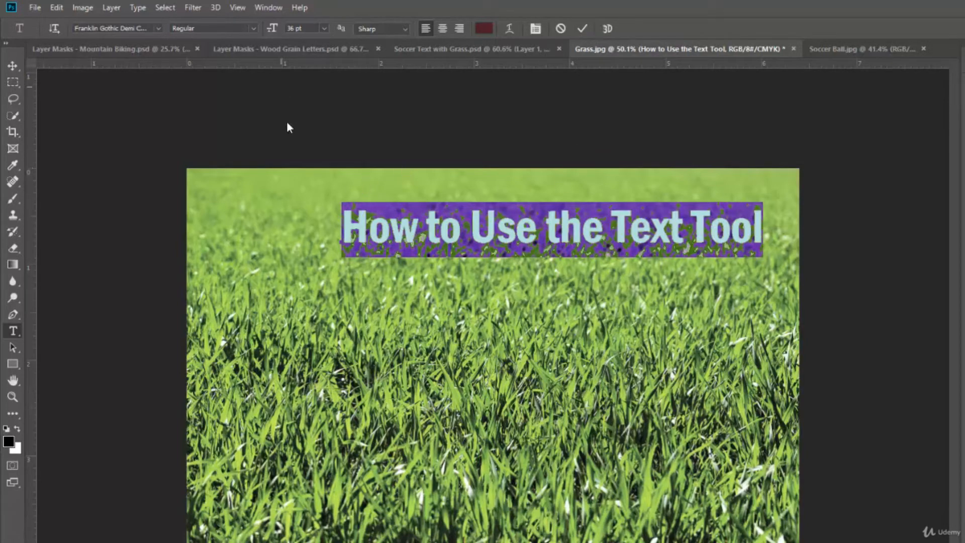
{"action": "left_click", "coordinate": [582, 29]}
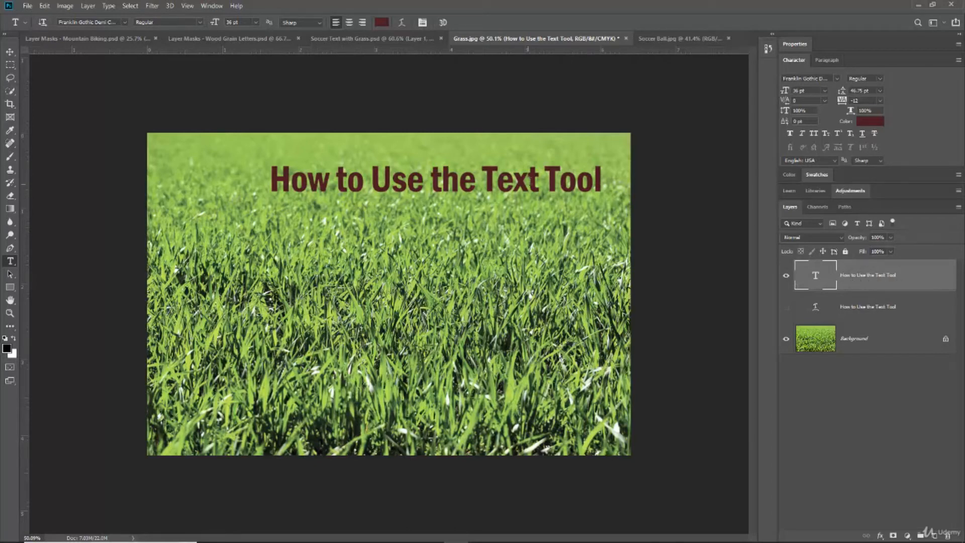
{"action": "double_click", "coordinate": [863, 280]}
{"action": "key", "text": "Return"}
{"action": "left_click", "coordinate": [866, 344]}
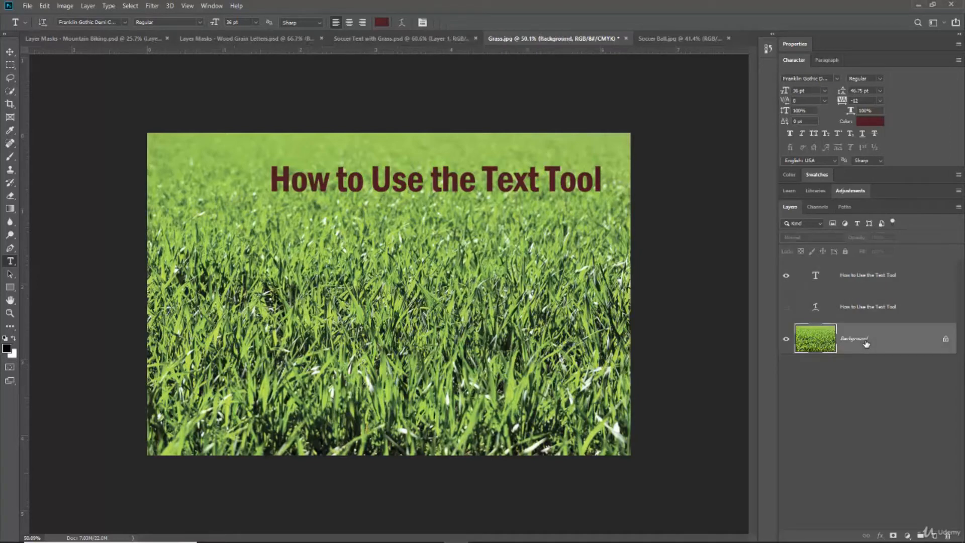
{"action": "left_click", "coordinate": [816, 280]}
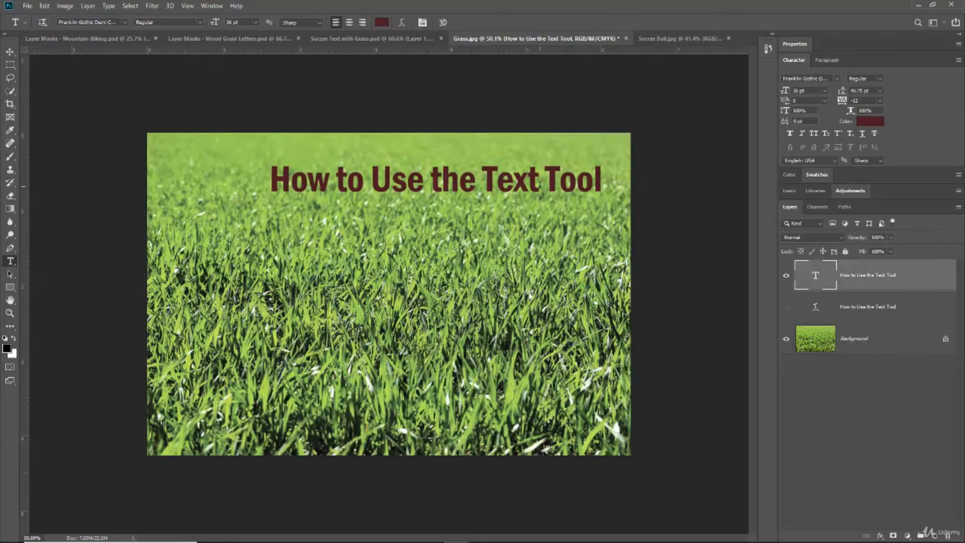
Add the lines "ssss", "dddd" and "qqqq" below the title, commit the edit, and center-align the whole text.
{"action": "double_click", "coordinate": [814, 276]}
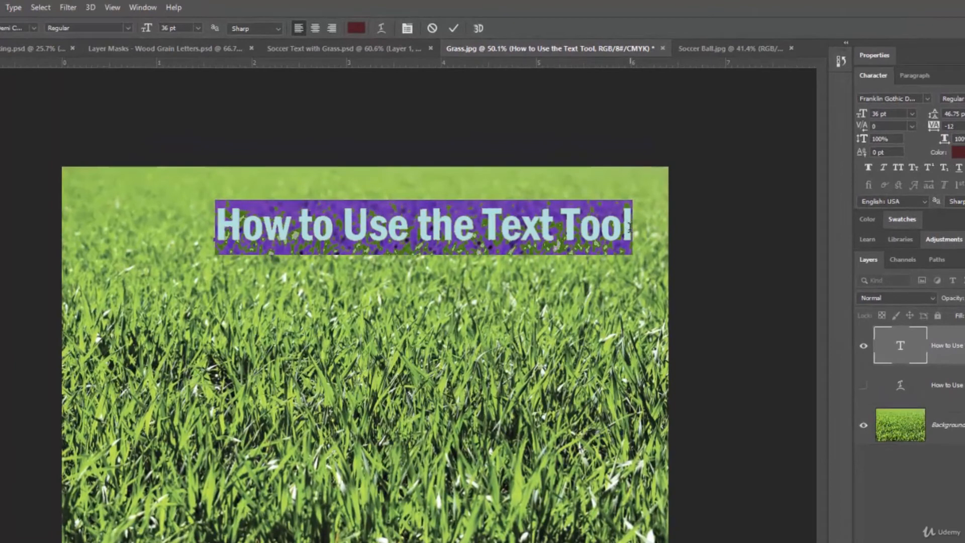
{"action": "left_click", "coordinate": [629, 227]}
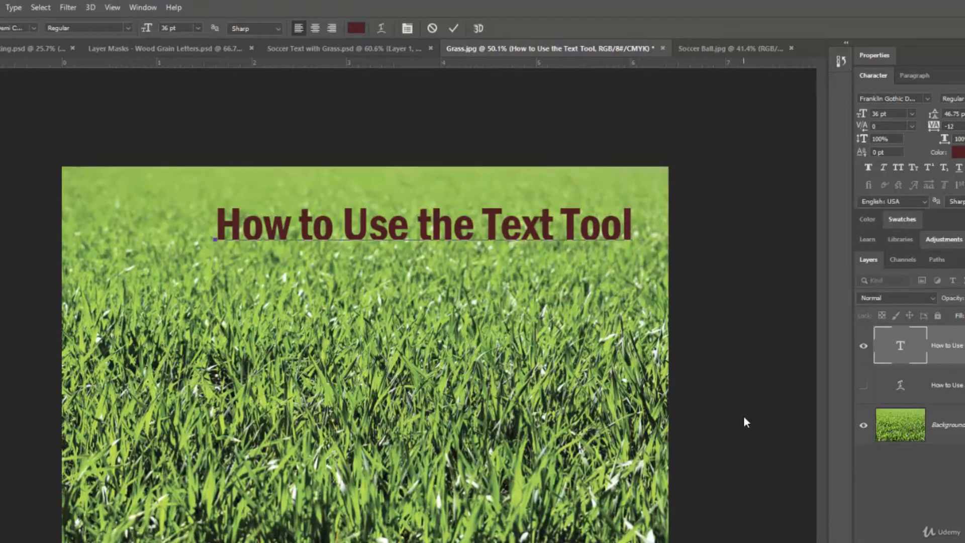
{"action": "key", "text": "Return"}
{"action": "type", "text": "ssss"}
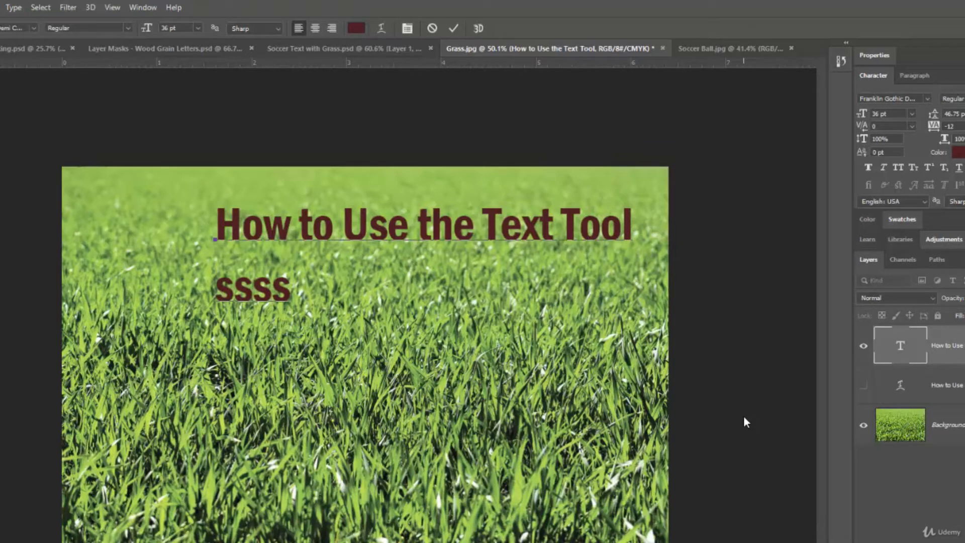
{"action": "key", "text": "Return"}
{"action": "type", "text": "dddd "}
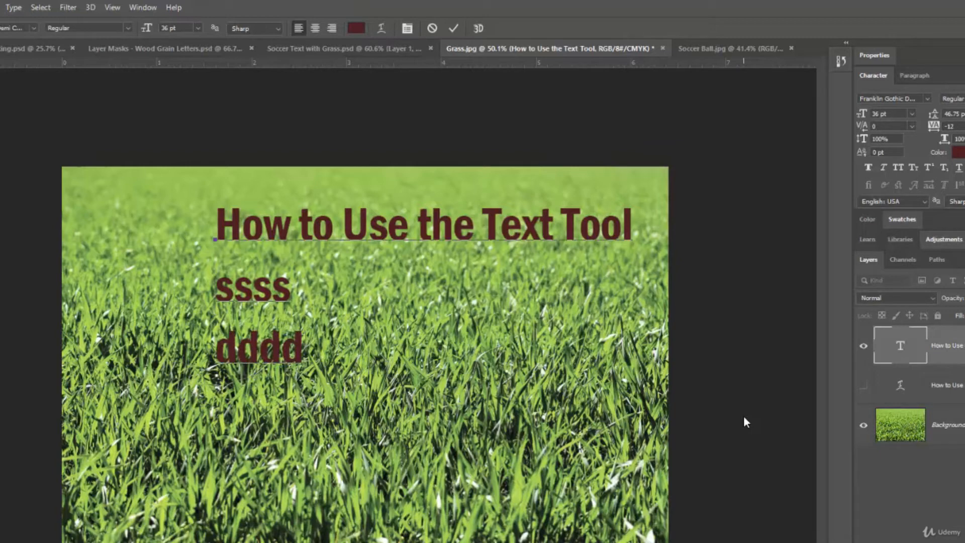
{"action": "type", "text": "qqqq"}
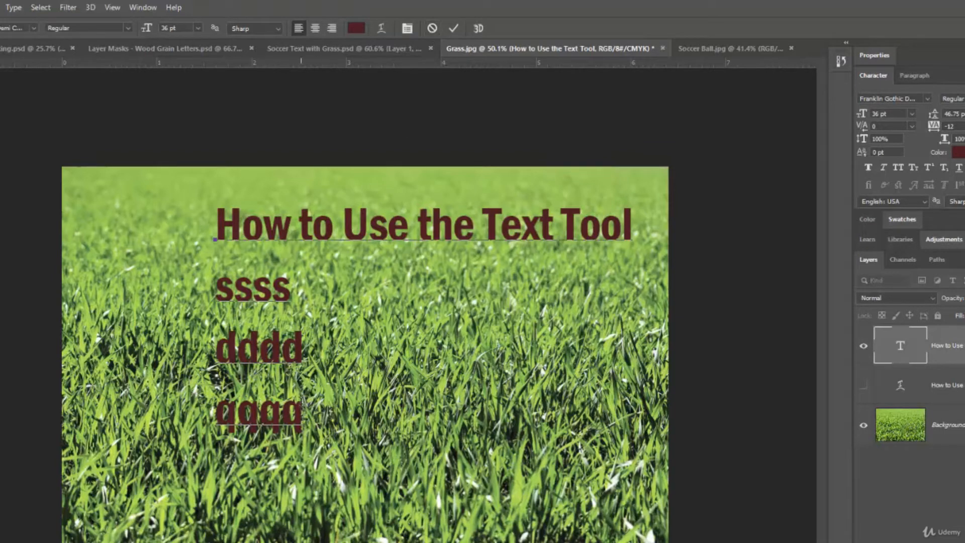
{"action": "left_click", "coordinate": [452, 28]}
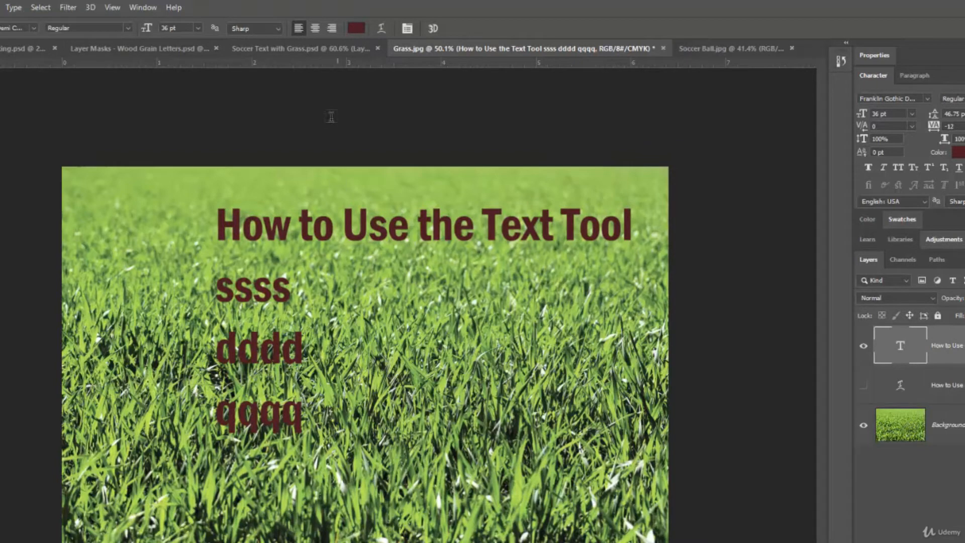
{"action": "left_click", "coordinate": [314, 28]}
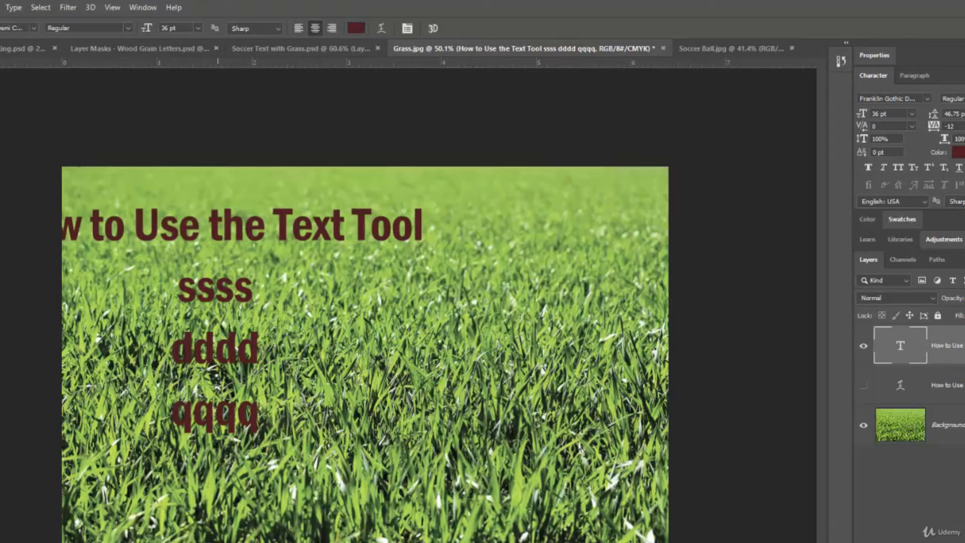
Try right, center and left alignment on the whole text block, and return it to center alignment.
{"action": "left_click", "coordinate": [332, 30]}
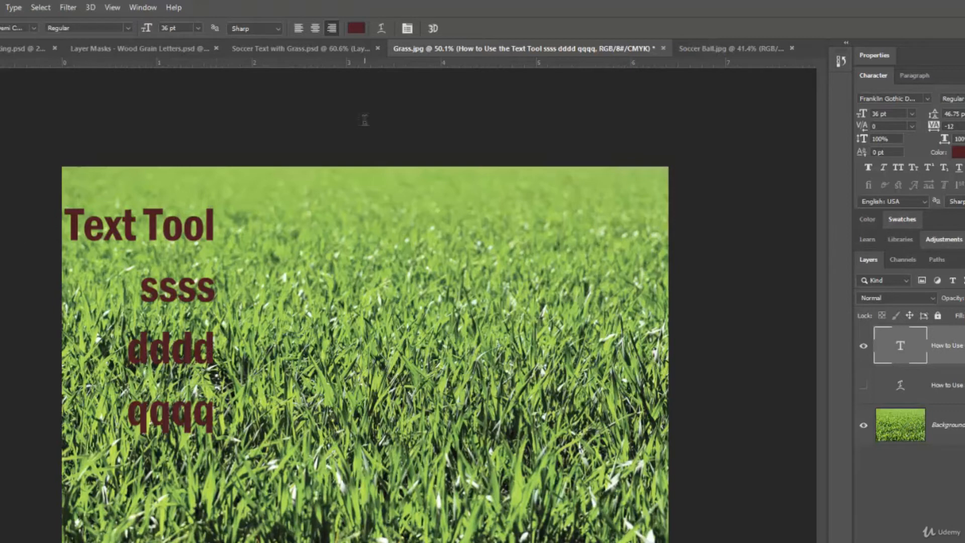
{"action": "left_click", "coordinate": [315, 28]}
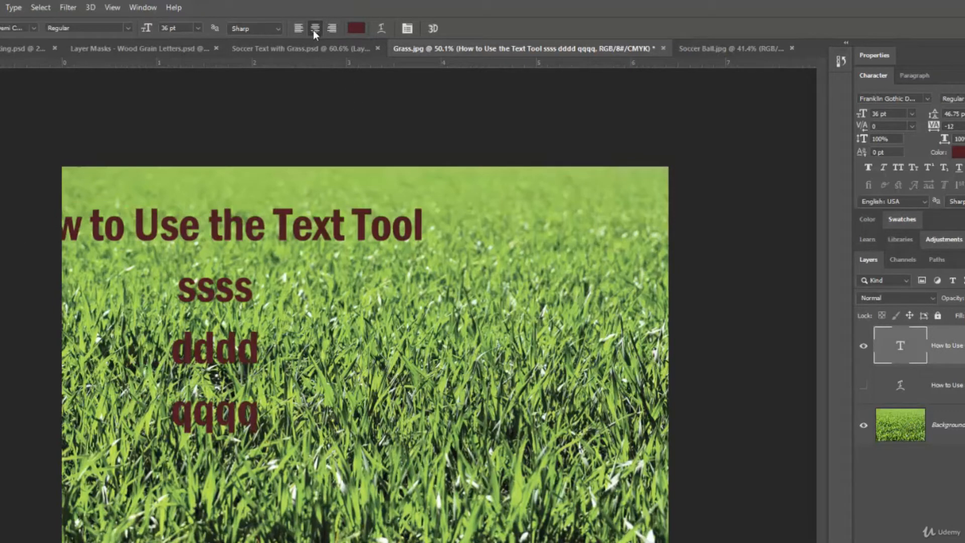
{"action": "left_click", "coordinate": [298, 31]}
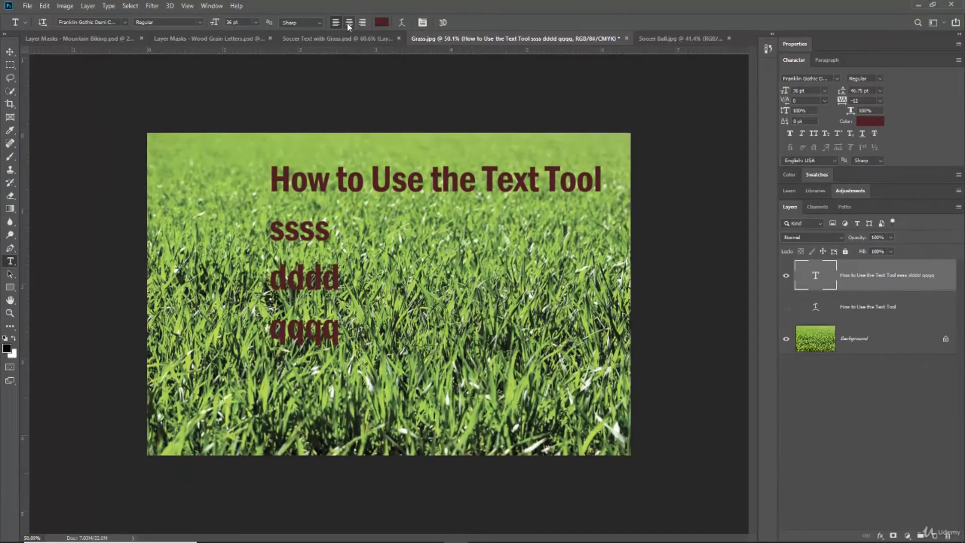
{"action": "left_click", "coordinate": [345, 23]}
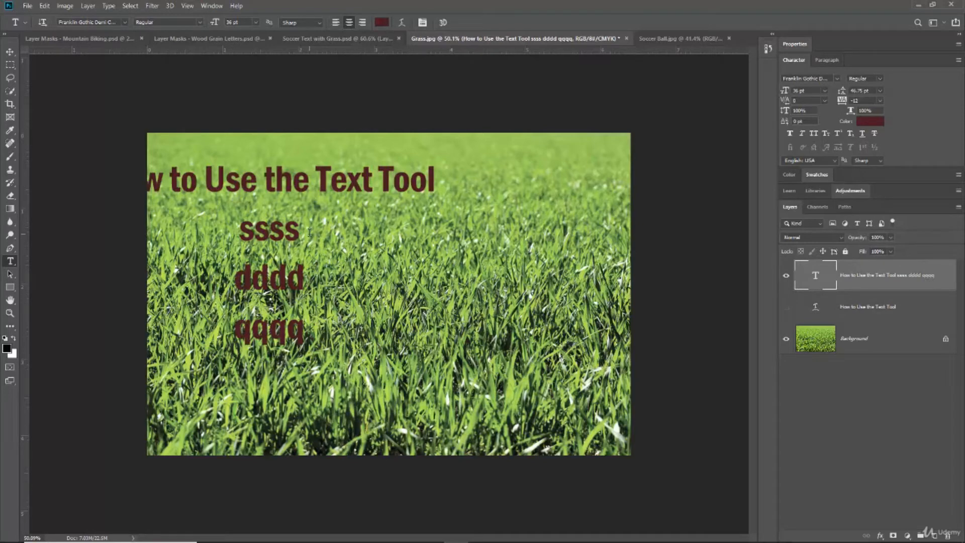
Move the whole text block so it is horizontally centered on the grass image, with the title near the image's upper edge.
{"action": "key", "text": "v"}
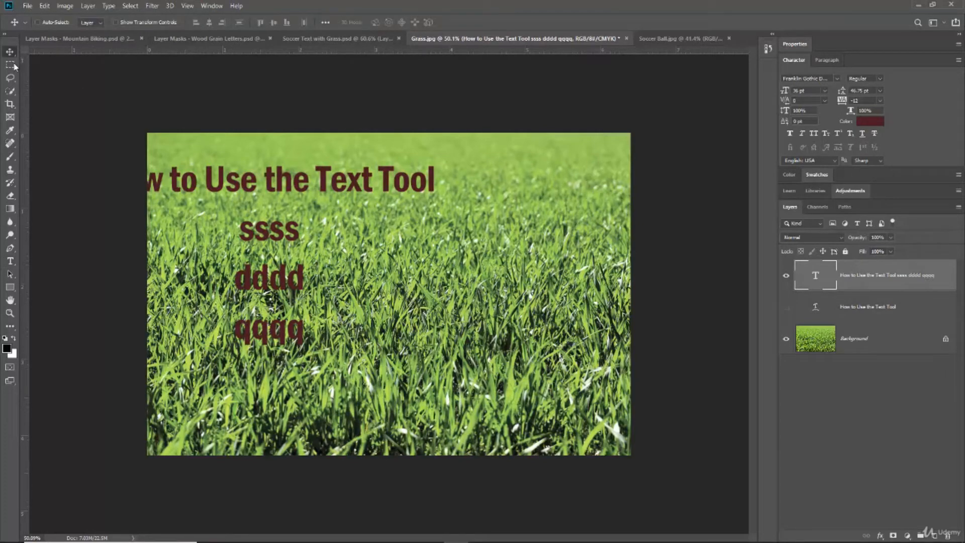
{"action": "left_click_drag", "start_coordinate": [261, 184], "coordinate": [370, 191]}
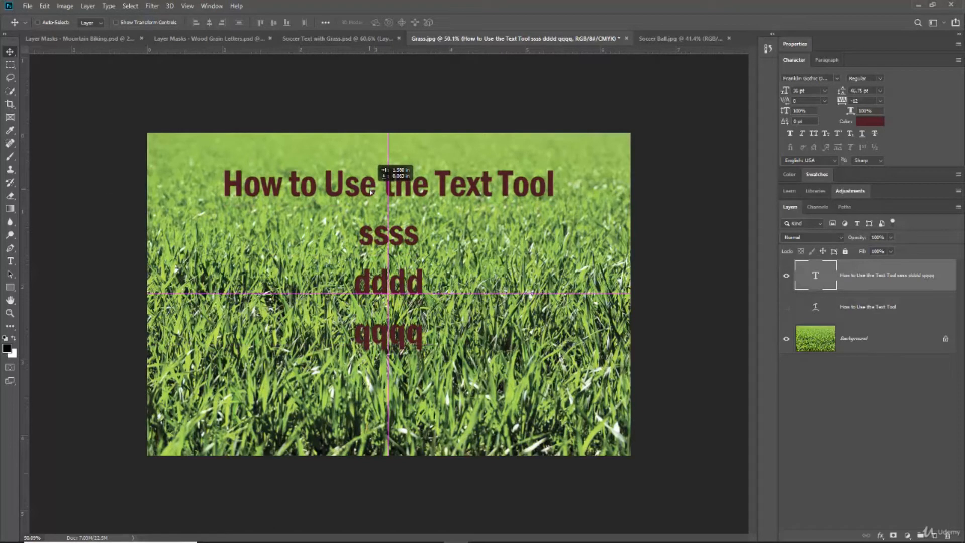
{"action": "left_click_drag", "start_coordinate": [371, 191], "coordinate": [370, 187]}
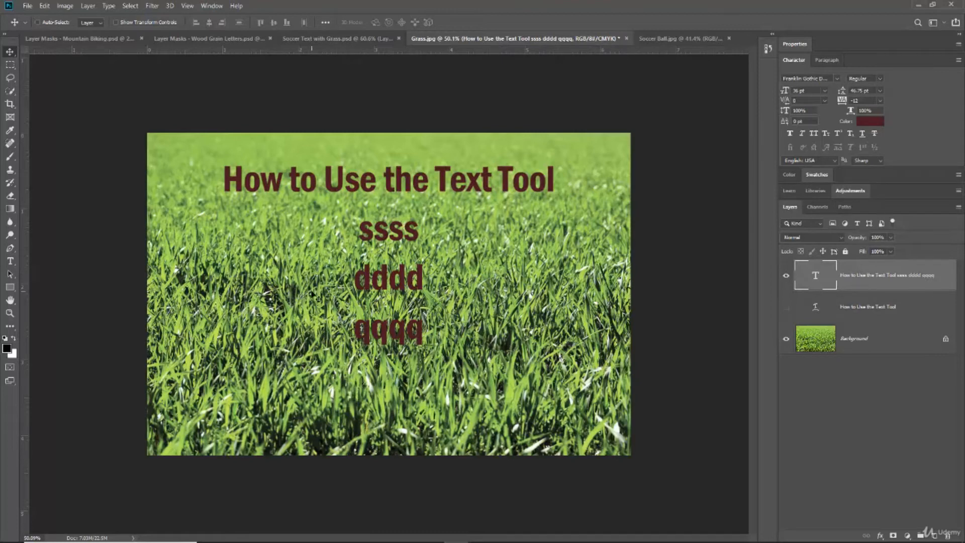
Try starting a new text layer with the Text tool on the grass below the title, and cancel it.
{"action": "key", "text": "t"}
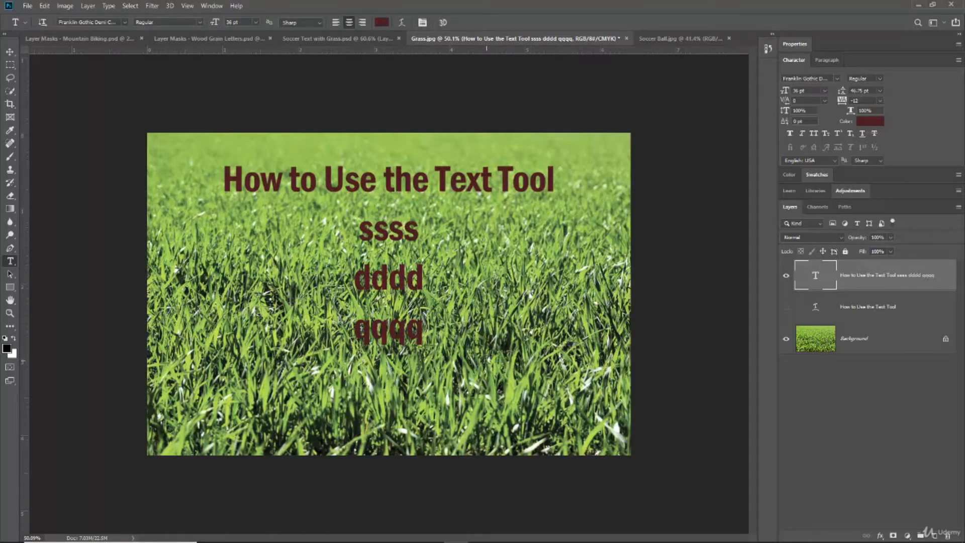
{"action": "left_click", "coordinate": [485, 357]}
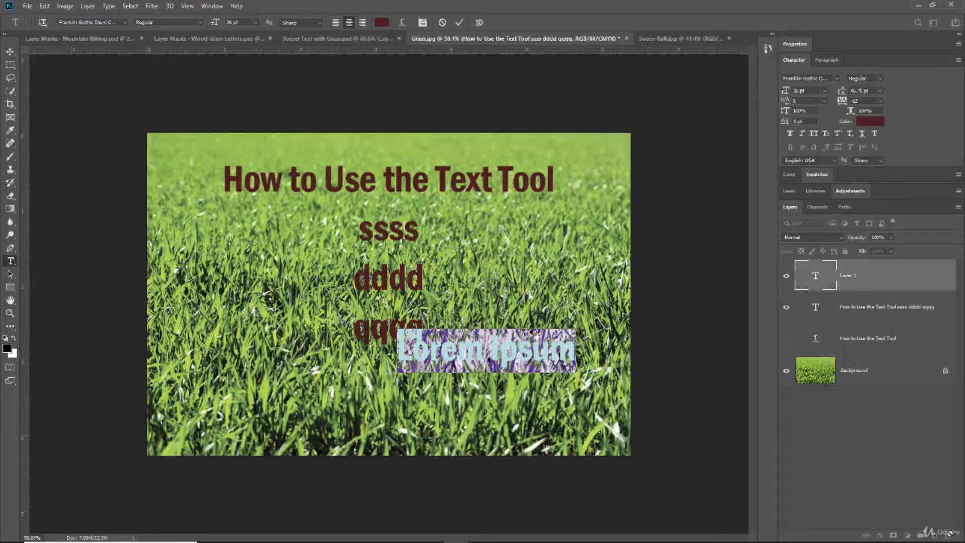
{"action": "left_click", "coordinate": [442, 23]}
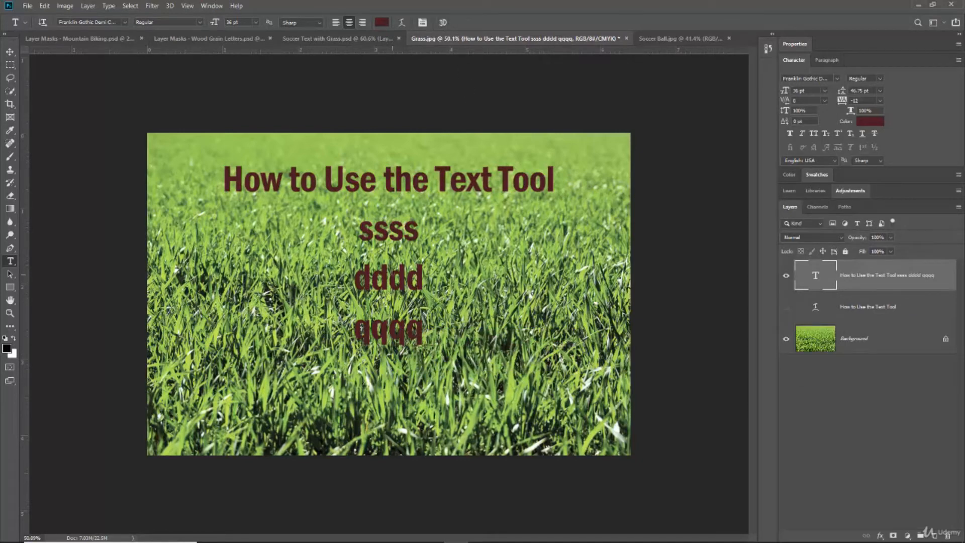
Select the entire line "How to Use the Text Tool" within the existing text and set its font size to 48 pt.
{"action": "left_click", "coordinate": [391, 182]}
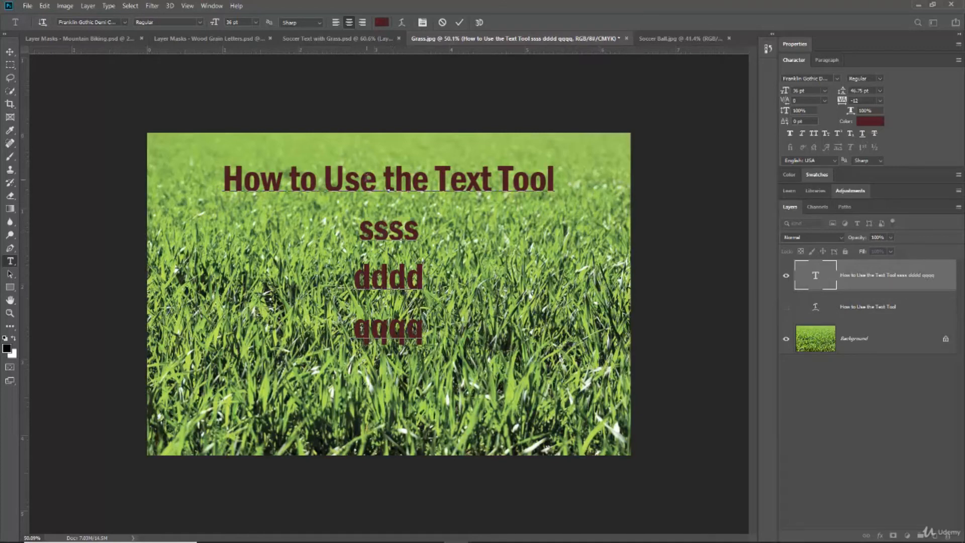
{"action": "left_click", "coordinate": [360, 172]}
{"action": "left_click", "coordinate": [412, 175]}
{"action": "left_click_drag", "start_coordinate": [221, 178], "coordinate": [561, 183]}
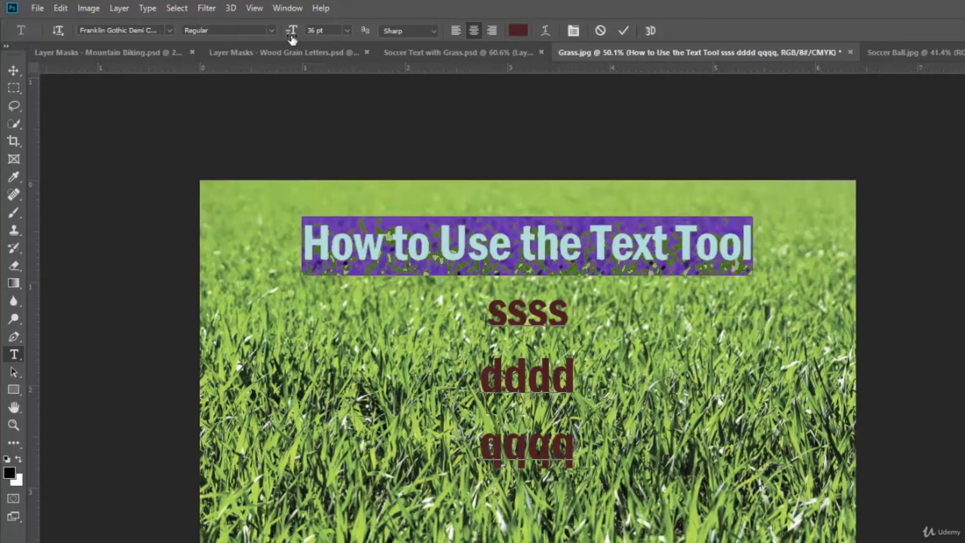
{"action": "left_click", "coordinate": [346, 30]}
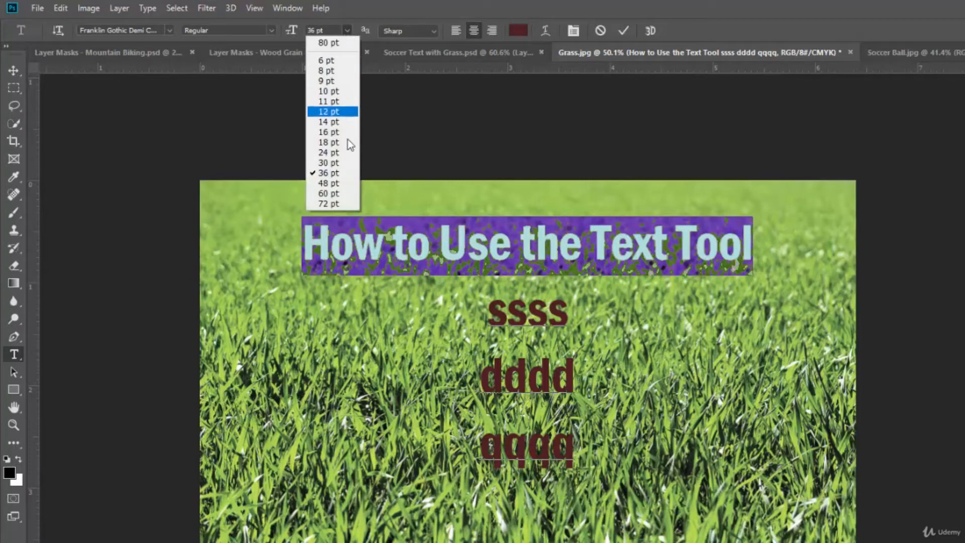
{"action": "left_click", "coordinate": [340, 184]}
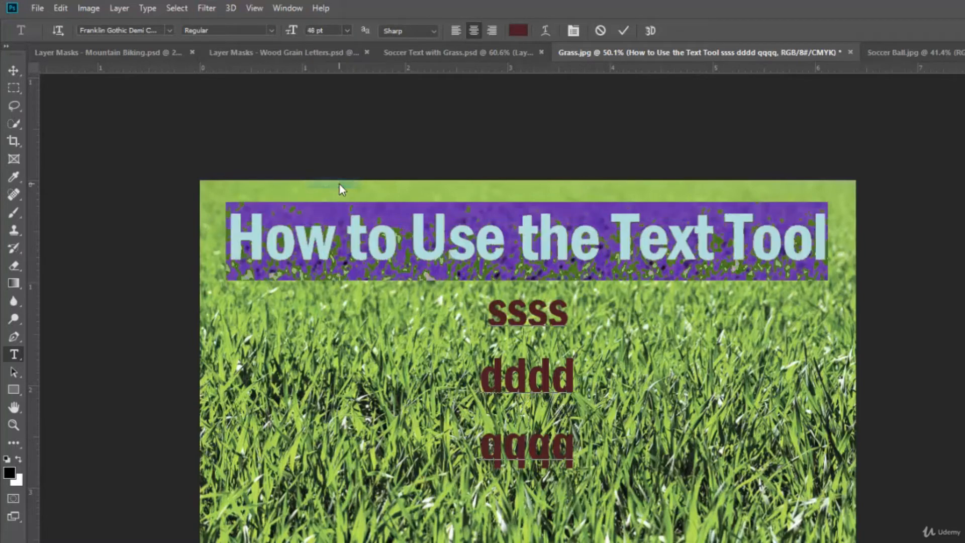
Set the selected title's font to Rockwell Condensed in the Bold style.
{"action": "left_click", "coordinate": [170, 30]}
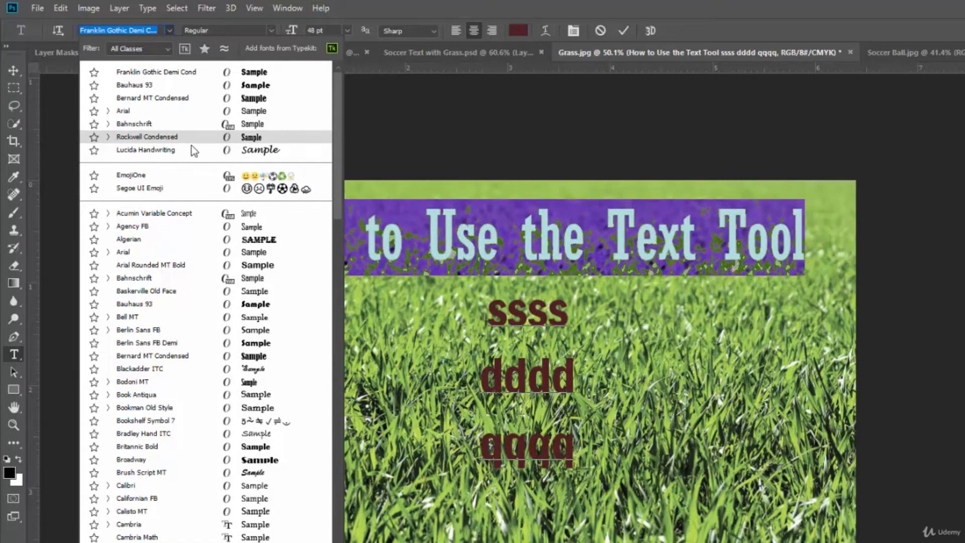
{"action": "left_click", "coordinate": [173, 138]}
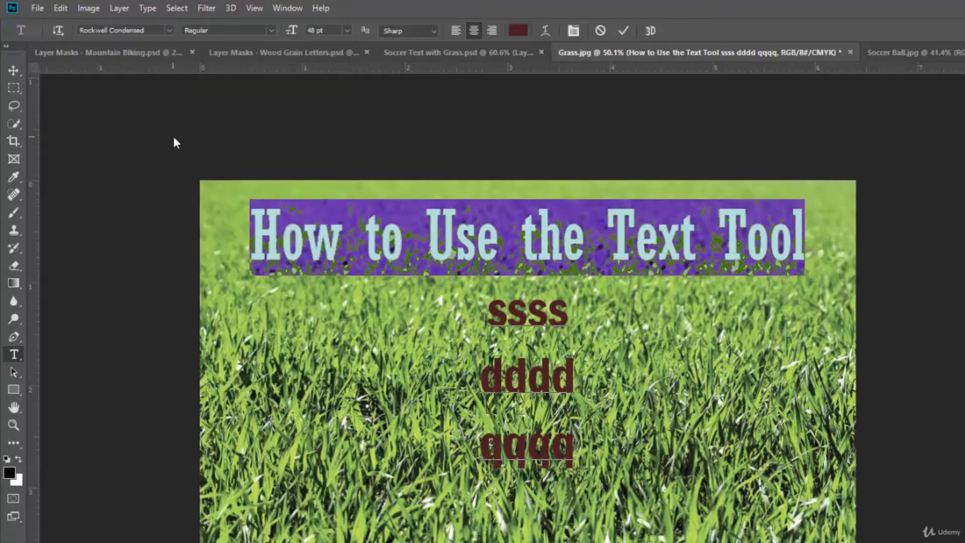
{"action": "left_click", "coordinate": [270, 30]}
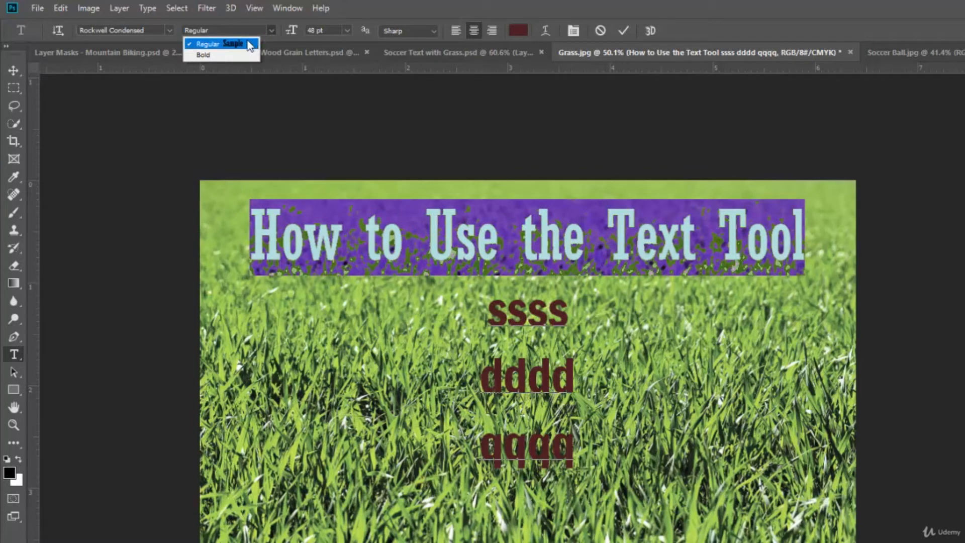
{"action": "left_click", "coordinate": [214, 55]}
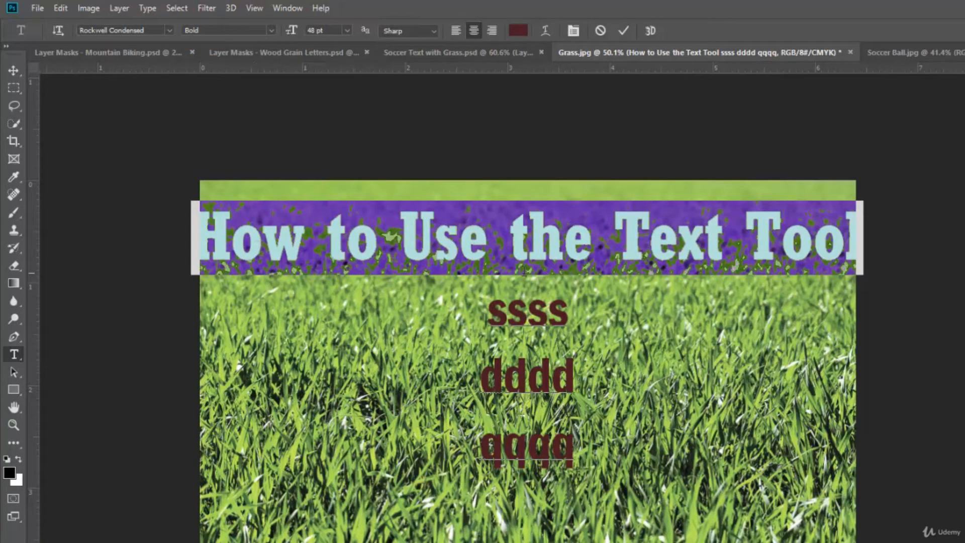
Set the title's font size to 44 pt, and fine-tune it down to 43 pt.
{"action": "left_click", "coordinate": [348, 30]}
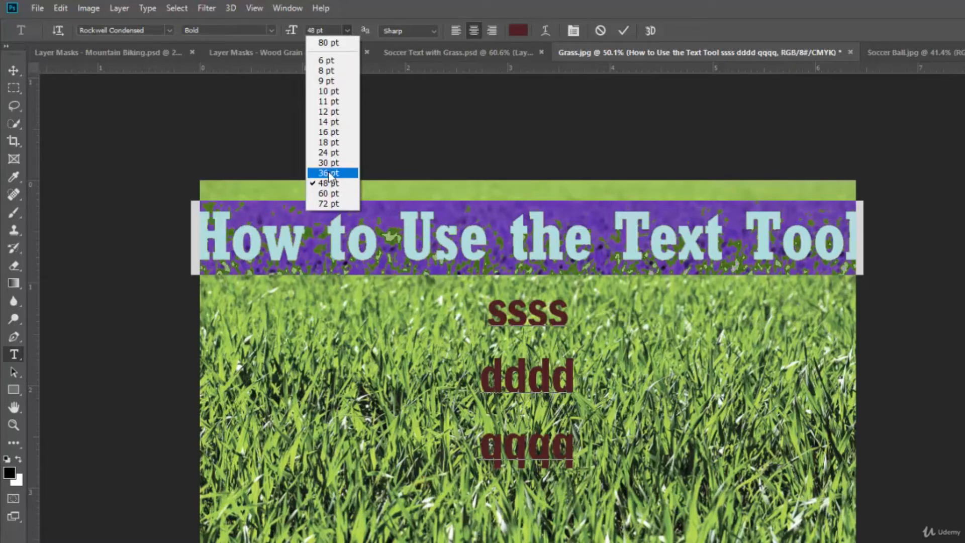
{"action": "left_click", "coordinate": [318, 30]}
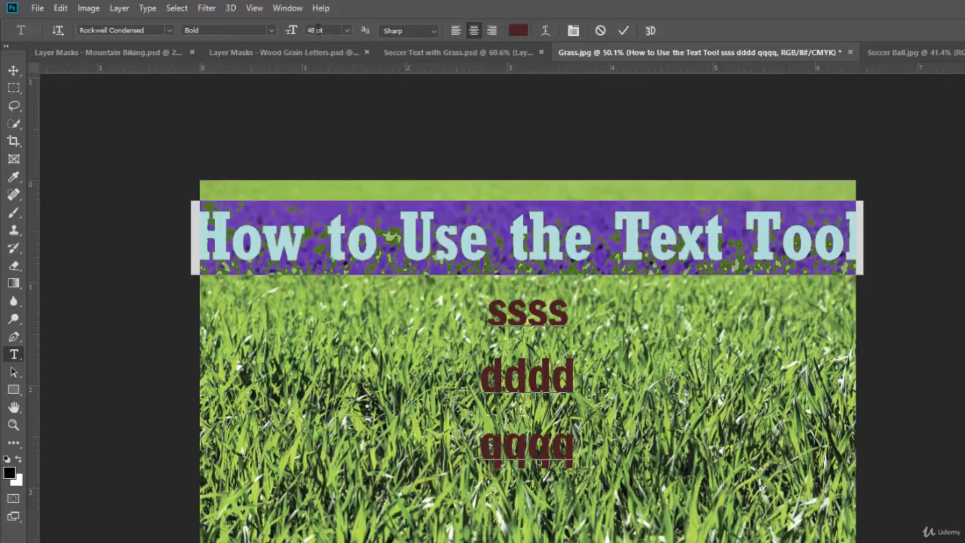
{"action": "left_click", "coordinate": [327, 31]}
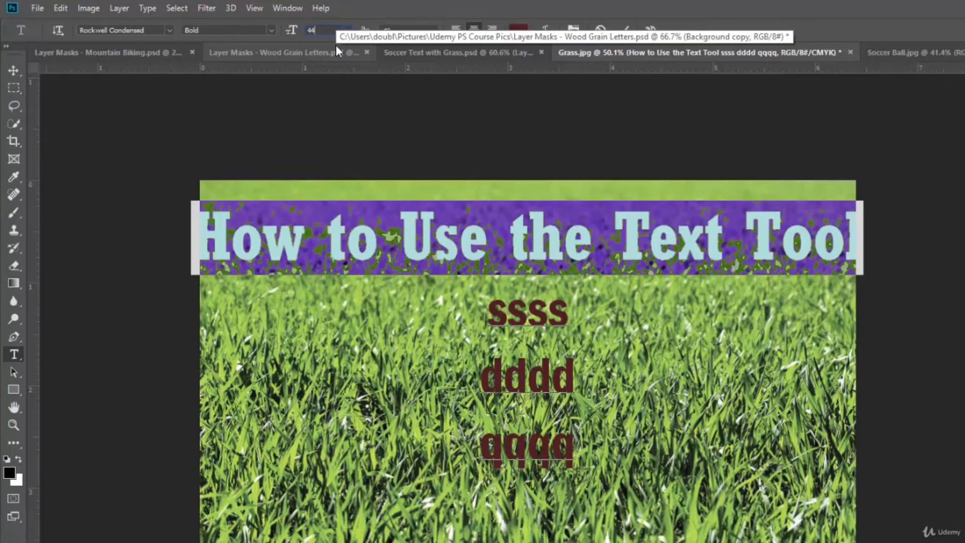
{"action": "key", "text": "Return"}
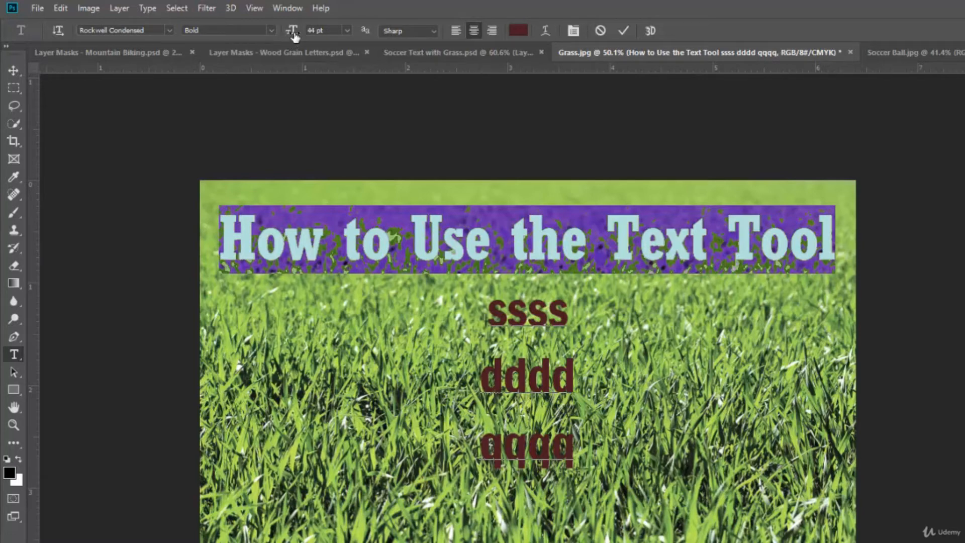
{"action": "left_click_drag", "start_coordinate": [295, 37], "coordinate": [294, 37]}
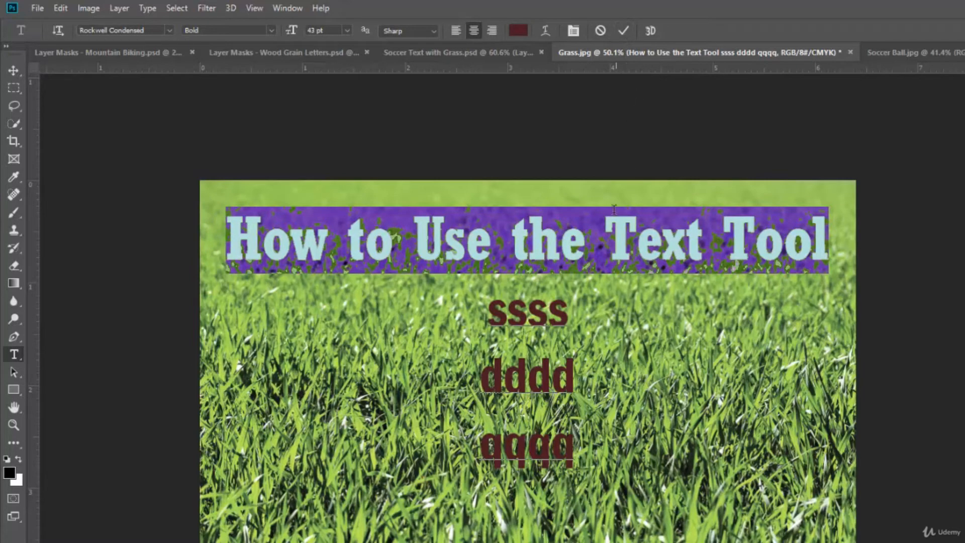
Delete the lines "ssss", "dddd" and "qqqq" below the title.
{"action": "left_click", "coordinate": [496, 313]}
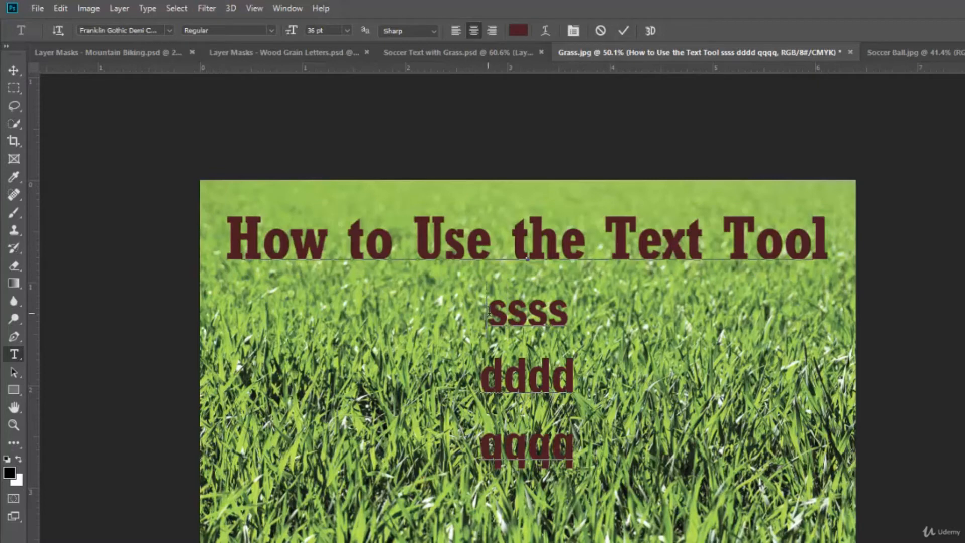
{"action": "left_click_drag", "start_coordinate": [490, 314], "coordinate": [593, 456]}
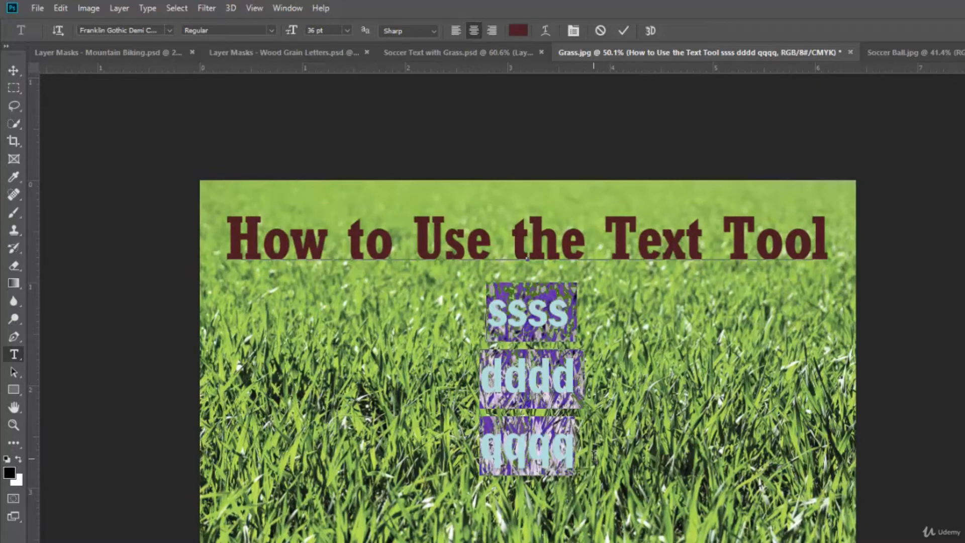
{"action": "key", "text": "BackSpace"}
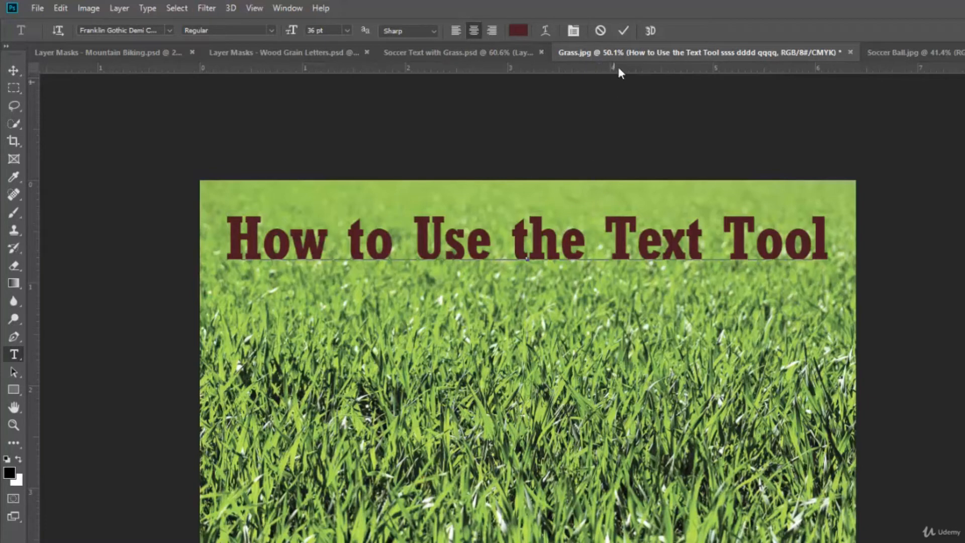
Start warping the title text with the Arc style, keeping the warp settings window clear of the title.
{"action": "left_click", "coordinate": [546, 31]}
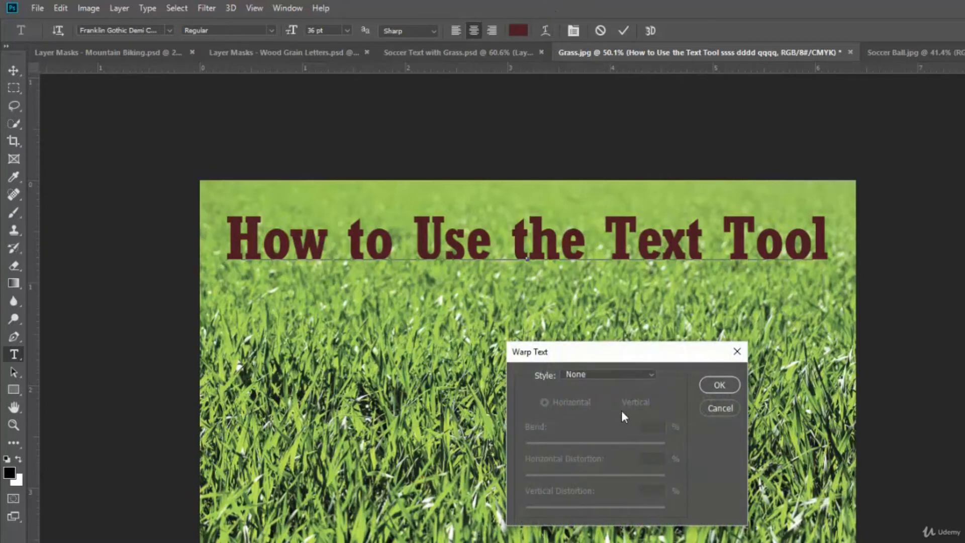
{"action": "left_click_drag", "start_coordinate": [646, 355], "coordinate": [519, 396]}
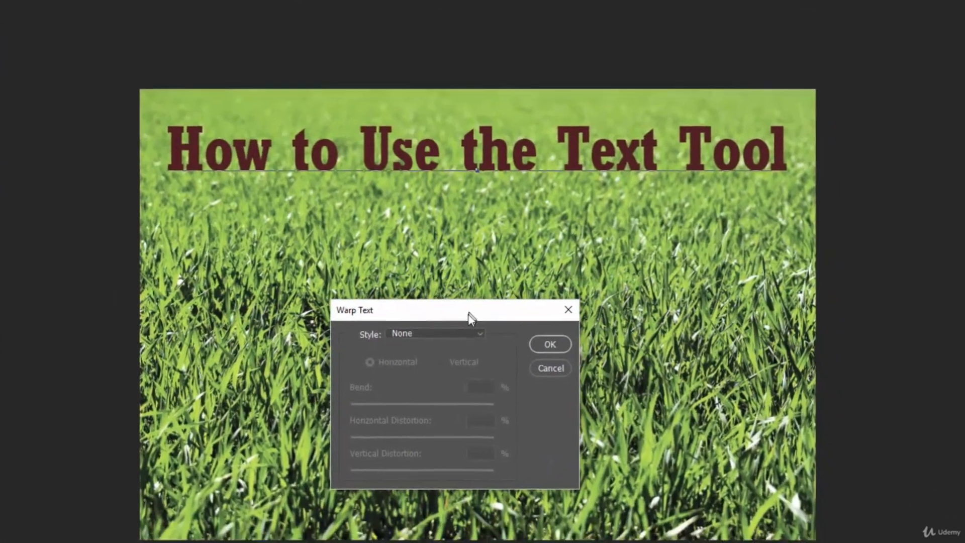
{"action": "left_click_drag", "start_coordinate": [468, 312], "coordinate": [466, 321]}
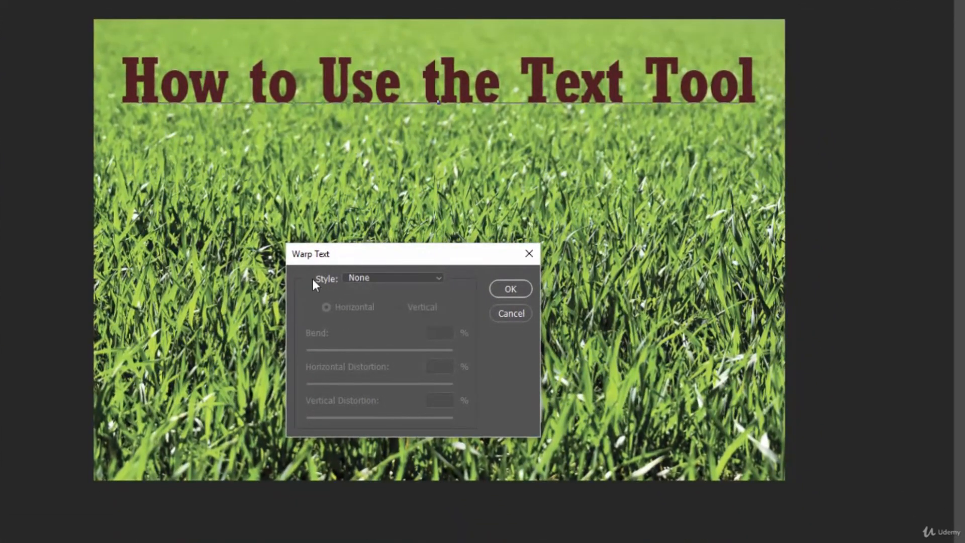
{"action": "left_click", "coordinate": [439, 278]}
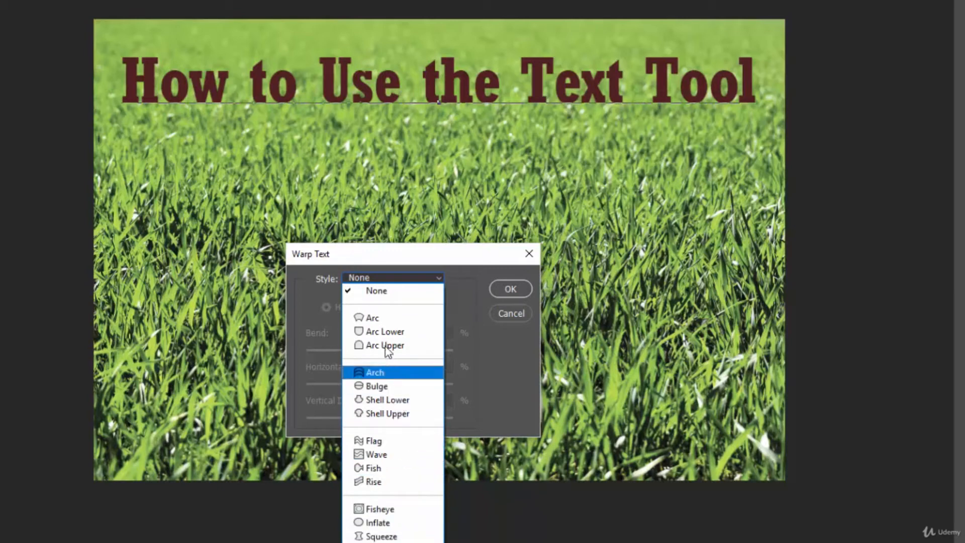
{"action": "left_click", "coordinate": [378, 320]}
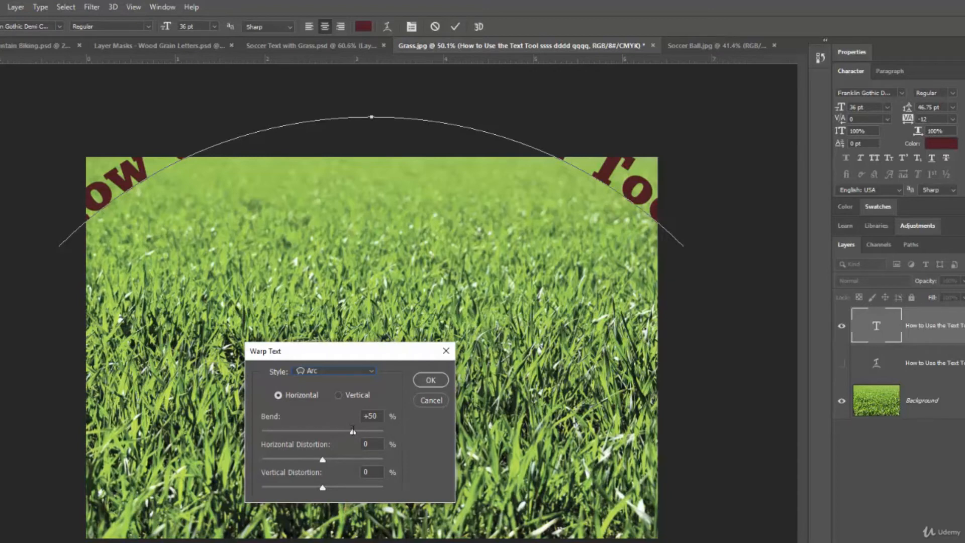
Reduce the arc's bend to +12%, try a horizontal distortion of +3%, and reset that distortion to 0%.
{"action": "left_click_drag", "start_coordinate": [352, 431], "coordinate": [352, 431]}
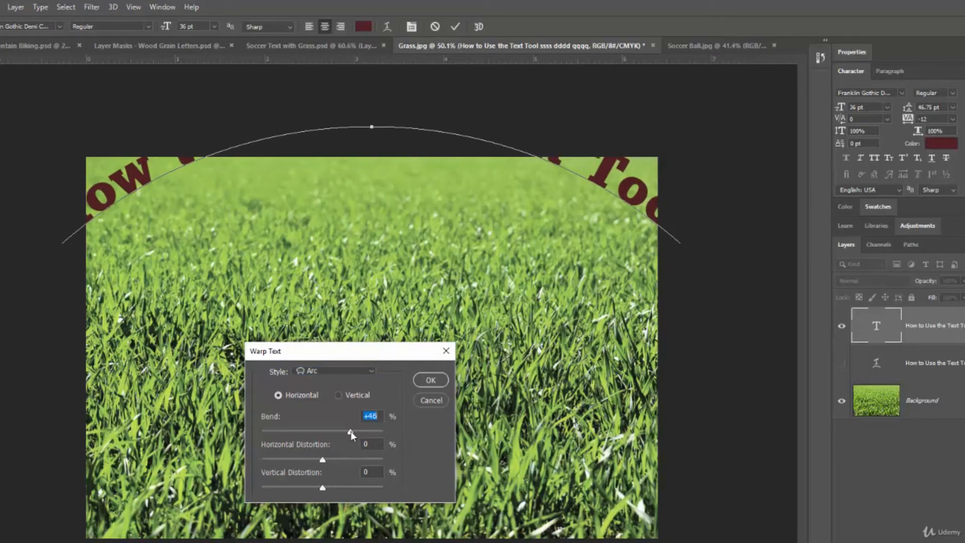
{"action": "left_click_drag", "start_coordinate": [351, 431], "coordinate": [329, 433]}
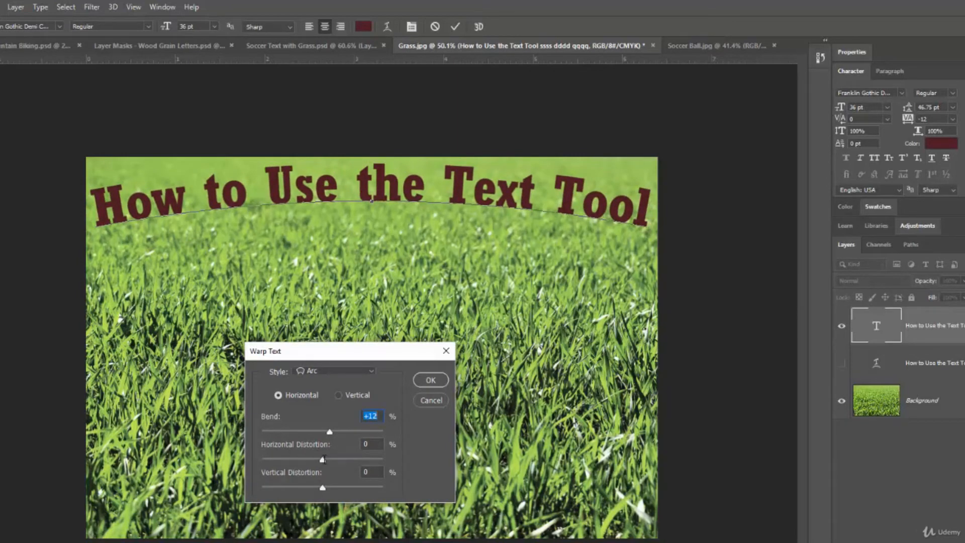
{"action": "mouse_move", "coordinate": [323, 460]}
{"action": "left_mouse_down"}
{"action": "mouse_move", "coordinate": [277, 459]}
{"action": "mouse_move", "coordinate": [373, 466]}
{"action": "mouse_move", "coordinate": [324, 466]}
{"action": "left_mouse_up"}
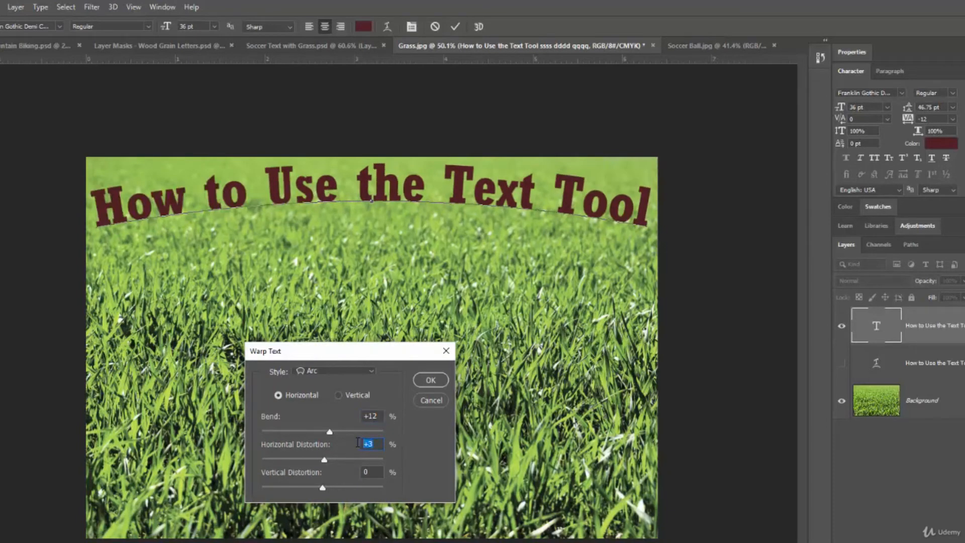
{"action": "type", "text": "0"}
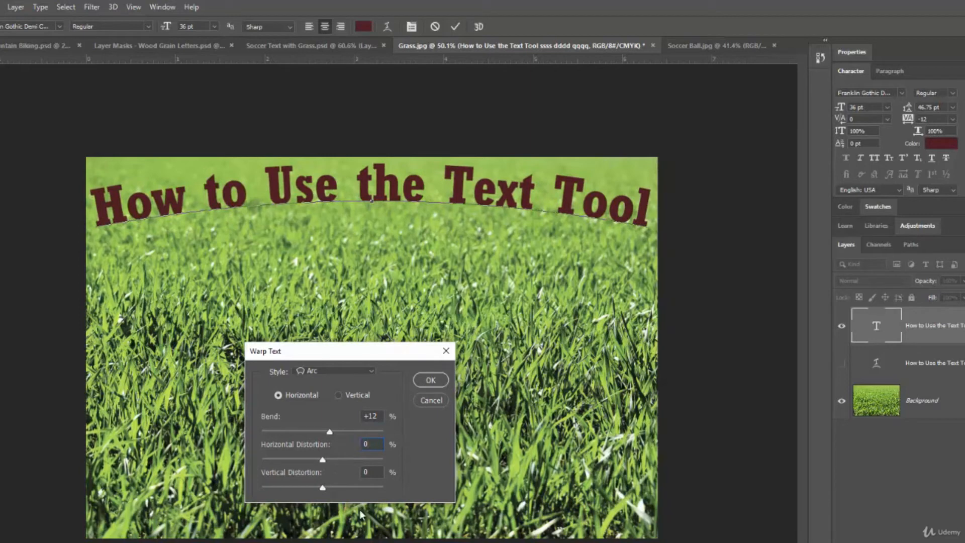
Try a -26% bend on the title's arc, set the bend to +17%, and apply the warp.
{"action": "mouse_move", "coordinate": [322, 488]}
{"action": "left_mouse_down"}
{"action": "mouse_move", "coordinate": [365, 490]}
{"action": "mouse_move", "coordinate": [302, 494]}
{"action": "mouse_move", "coordinate": [322, 493]}
{"action": "left_mouse_up"}
{"action": "left_click_drag", "start_coordinate": [330, 432], "coordinate": [307, 430]}
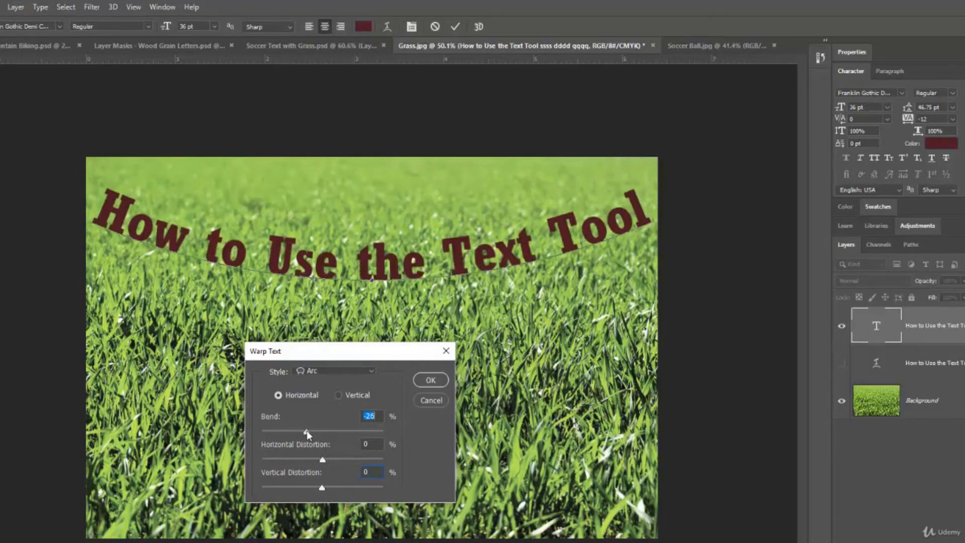
{"action": "left_click_drag", "start_coordinate": [306, 430], "coordinate": [332, 435]}
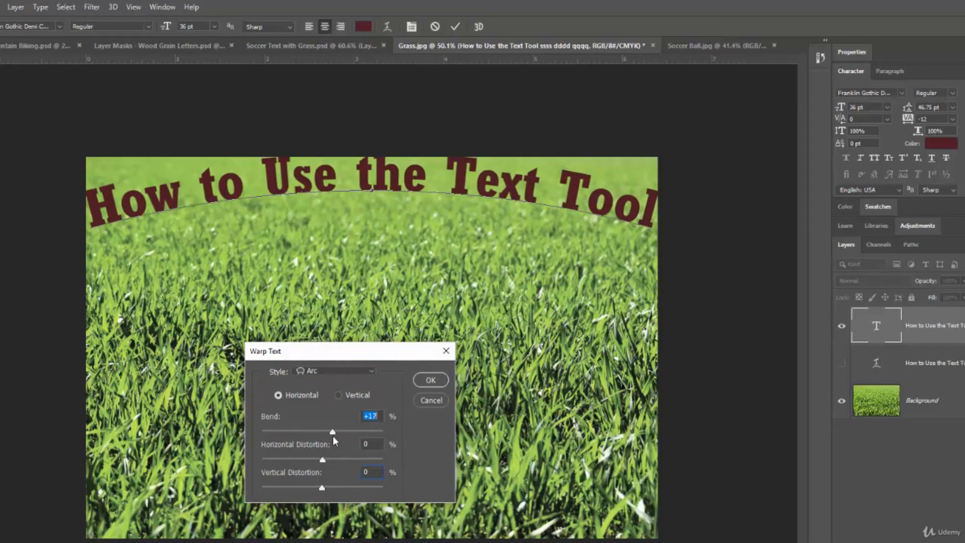
{"action": "left_click", "coordinate": [423, 381]}
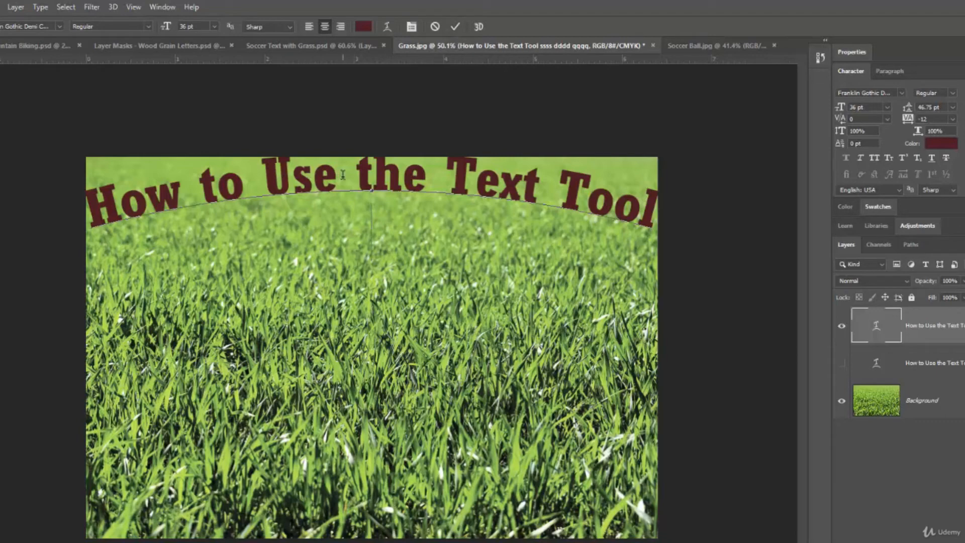
Reduce the font size of the whole arched title to 39 pt and commit the text edit.
{"action": "triple_click", "coordinate": [360, 175]}
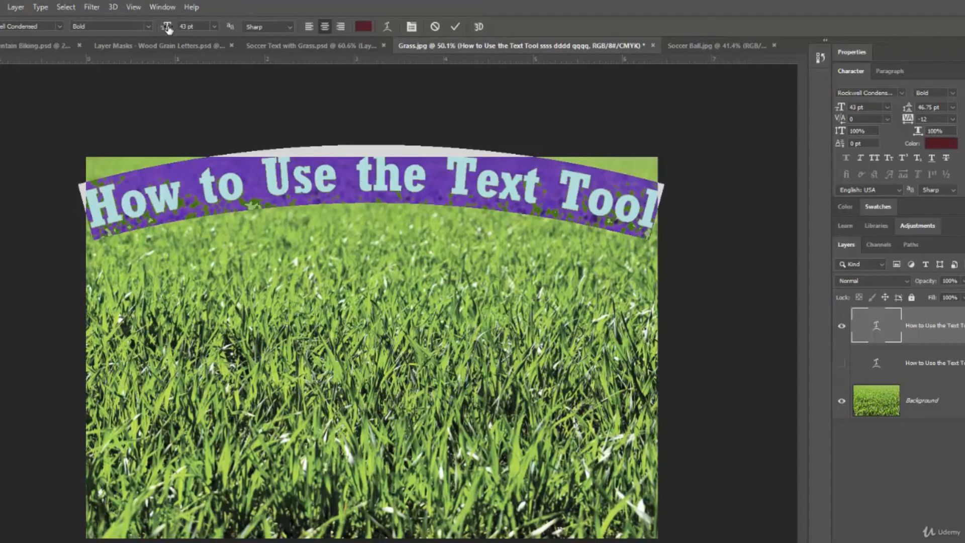
{"action": "left_click_drag", "start_coordinate": [167, 30], "coordinate": [166, 29]}
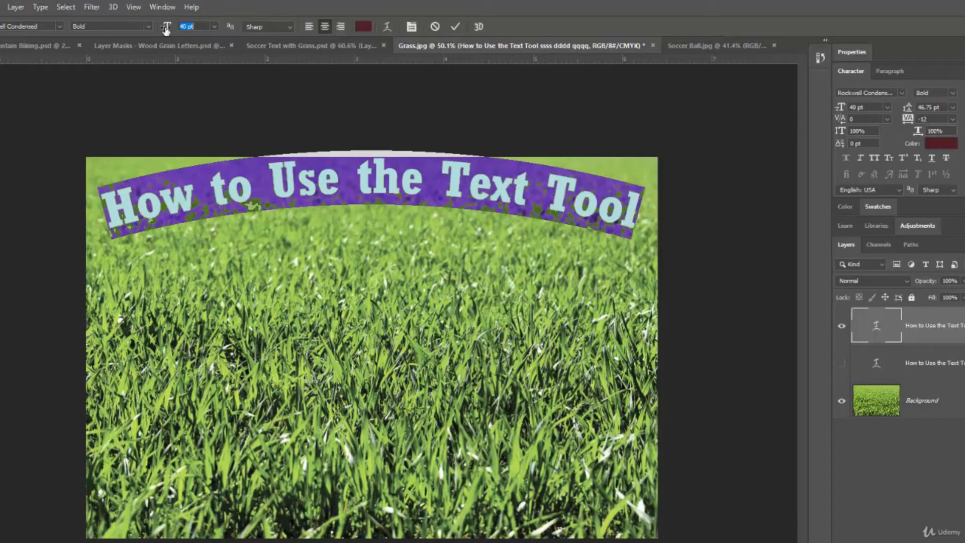
{"action": "left_click_drag", "start_coordinate": [167, 29], "coordinate": [162, 26]}
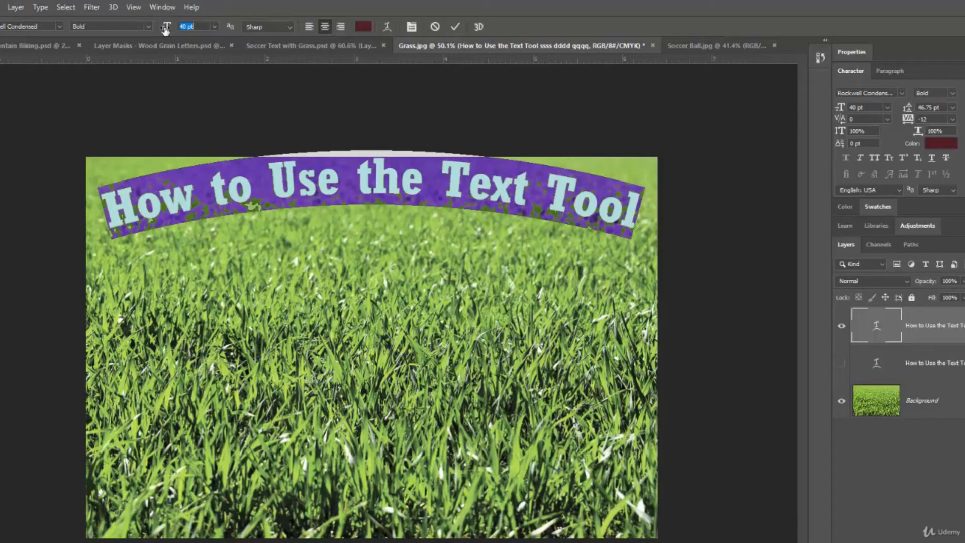
{"action": "left_click", "coordinate": [455, 27]}
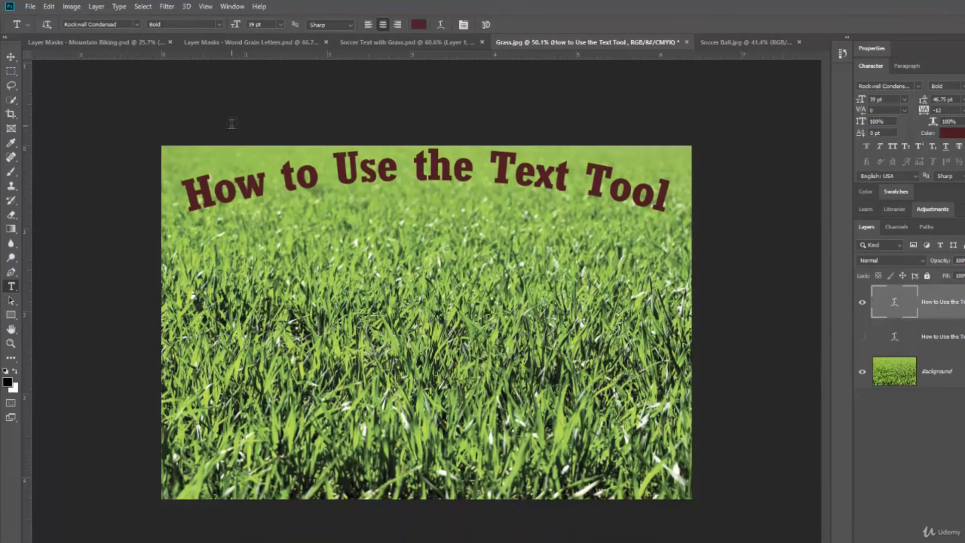
Move the arched title slightly down from the image's upper edge, and nudge it back up in small increments.
{"action": "key", "text": "v"}
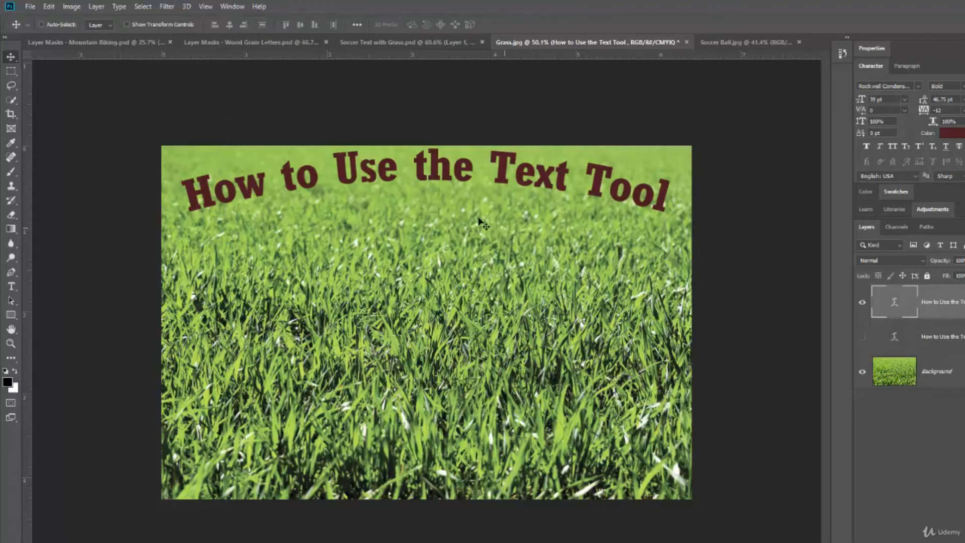
{"action": "left_click_drag", "start_coordinate": [434, 175], "coordinate": [433, 195]}
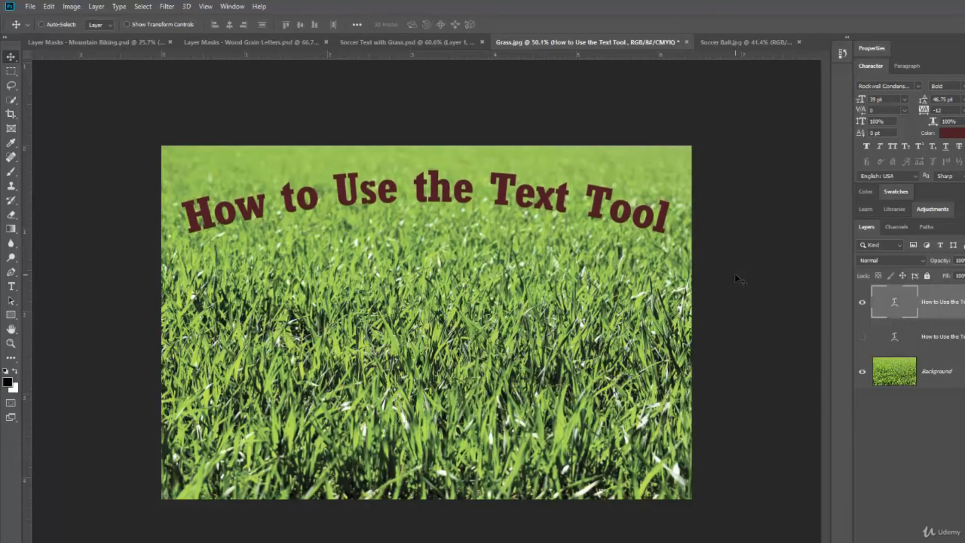
{"action": "key", "text": "Up"}
{"action": "key", "text": "Up"}
{"action": "key", "text": "Up"}
{"action": "key", "text": "Up"}
{"action": "key", "text": "Up"}
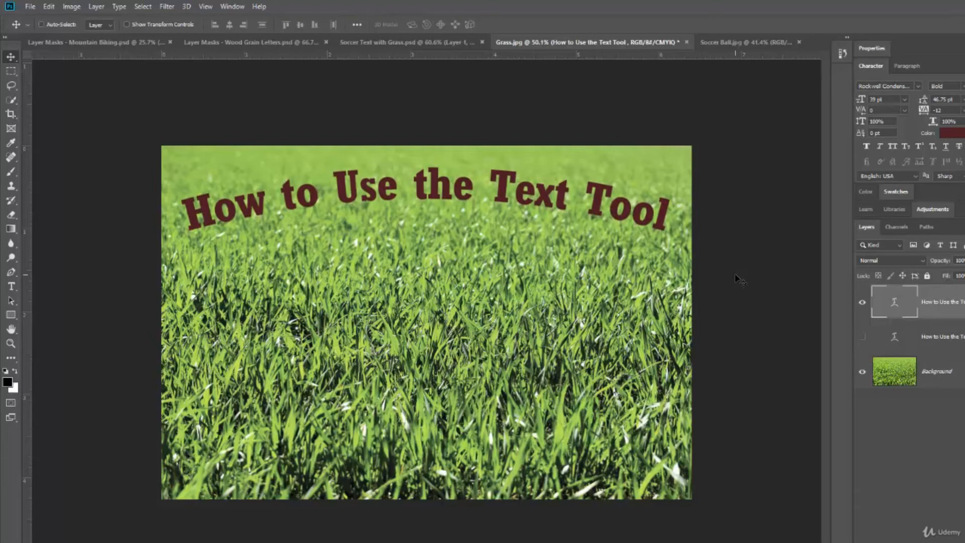
Nudge the title in larger increments down toward the middle of the image and back up near its upper edge.
{"action": "key", "text": "shift+Down"}
{"action": "key", "text": "shift+Down"}
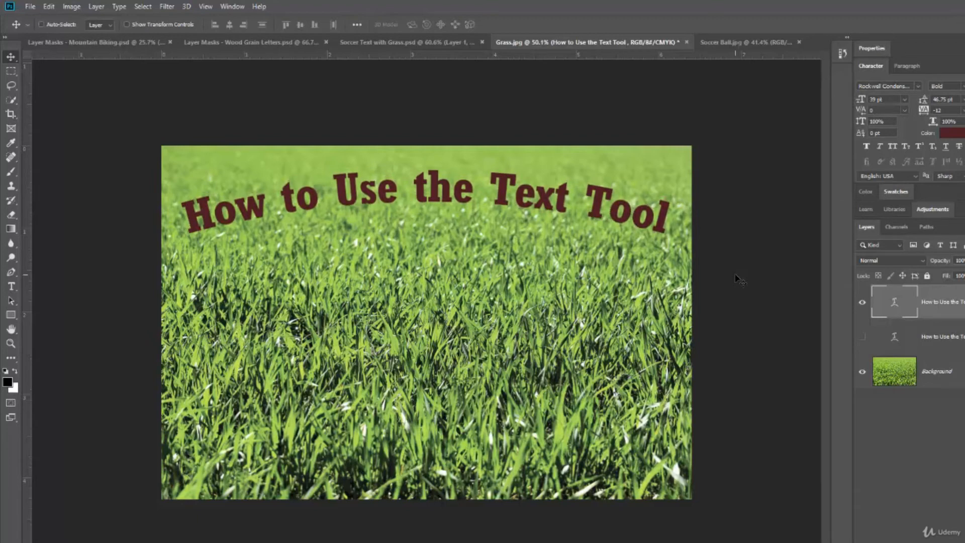
{"action": "key", "text": "shift+Down"}
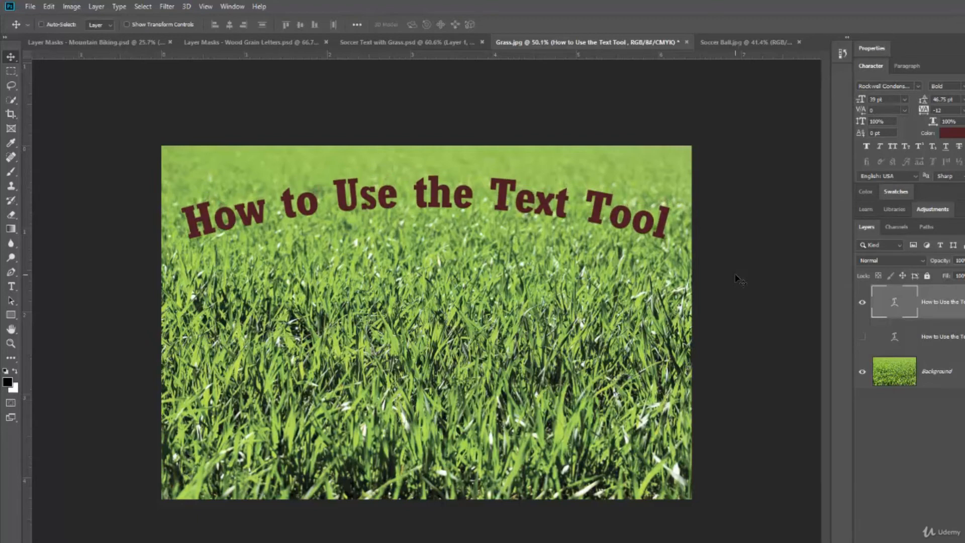
{"action": "key", "text": "shift+Down"}
{"action": "key", "text": "shift+Down"}
{"action": "key", "text": "shift+Down"}
{"action": "key", "text": "shift+Down"}
{"action": "key", "text": "shift+Down"}
{"action": "key", "text": "shift+Down"}
{"action": "key", "text": "shift+Down"}
{"action": "key", "text": "shift+Down"}
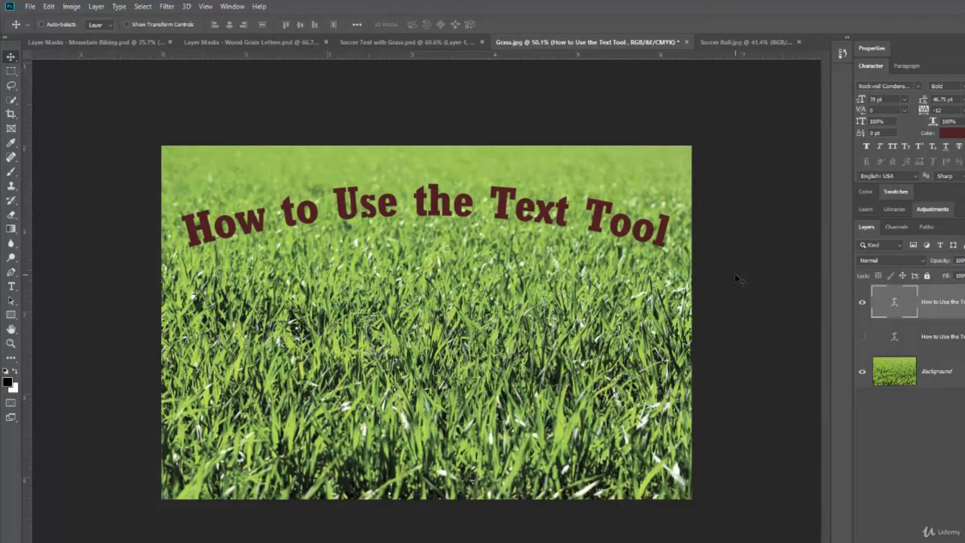
{"action": "key", "text": "shift+Up"}
{"action": "key", "text": "shift+Up"}
{"action": "key", "text": "shift+Up"}
{"action": "key", "text": "shift+Up"}
{"action": "key", "text": "shift+Up"}
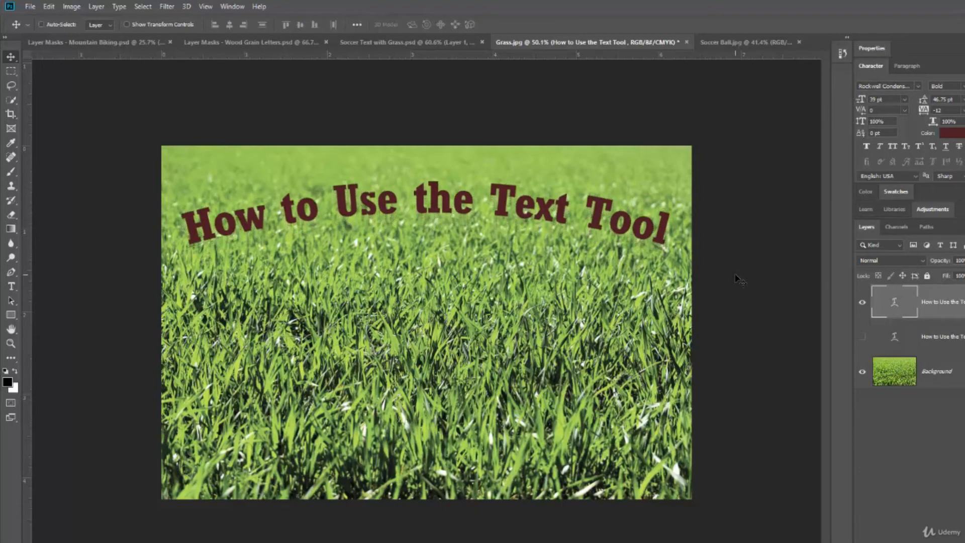
{"action": "key", "text": "shift+Down"}
{"action": "key", "text": "shift+Down"}
{"action": "key", "text": "shift+Down"}
{"action": "key", "text": "shift+Down"}
{"action": "key", "text": "shift+Down"}
{"action": "key", "text": "shift+Down"}
{"action": "key", "text": "shift+Down"}
{"action": "key", "text": "shift+Down"}
{"action": "key", "text": "shift+Down"}
{"action": "key", "text": "shift+Down"}
{"action": "key", "text": "shift+Down"}
{"action": "key", "text": "shift+Down"}
{"action": "key", "text": "shift+Down"}
{"action": "key", "text": "shift+Down"}
{"action": "key", "text": "shift+Down"}
{"action": "key", "text": "shift+Down"}
{"action": "key", "text": "shift+Down"}
{"action": "key", "text": "shift+Down"}
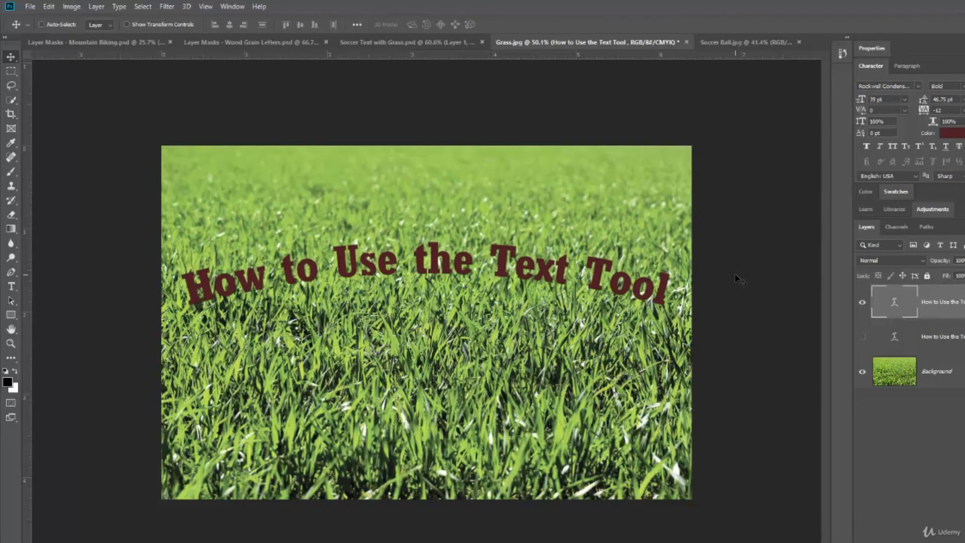
{"action": "key", "text": "shift+Up"}
{"action": "key", "text": "shift+Up"}
{"action": "key", "text": "shift+Up"}
{"action": "key", "text": "shift+Up"}
{"action": "key", "text": "shift+Up"}
{"action": "key", "text": "shift+Up"}
{"action": "key", "text": "shift+Up"}
{"action": "key", "text": "shift+Up"}
{"action": "key", "text": "shift+Up"}
{"action": "key", "text": "shift+Up"}
{"action": "key", "text": "shift+Up"}
{"action": "key", "text": "shift+Up"}
{"action": "key", "text": "shift+Up"}
{"action": "key", "text": "shift+Up"}
{"action": "key", "text": "shift+Up"}
{"action": "key", "text": "shift+Up"}
{"action": "key", "text": "shift+Up"}
{"action": "key", "text": "shift+Up"}
{"action": "key", "text": "shift+Up"}
{"action": "key", "text": "shift+Up"}
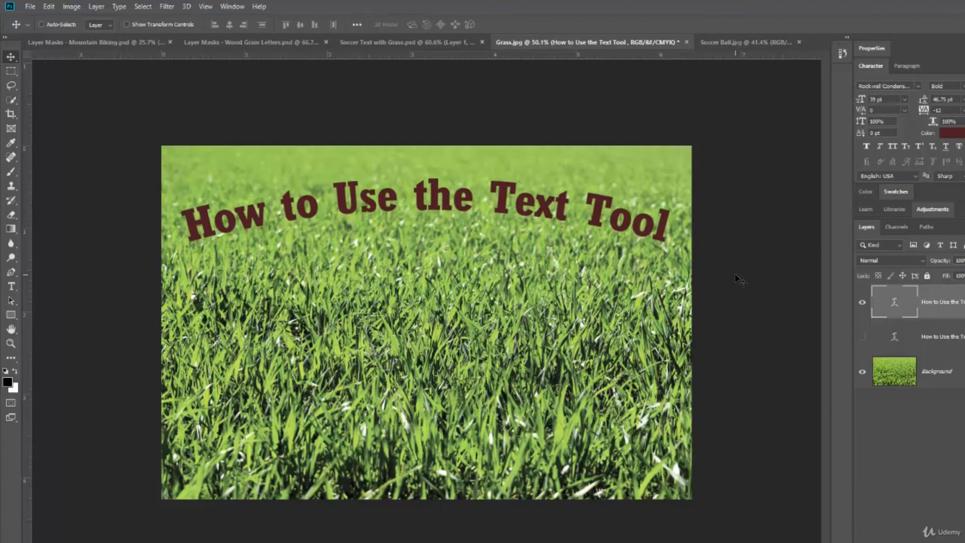
{"action": "key", "text": "shift+Up"}
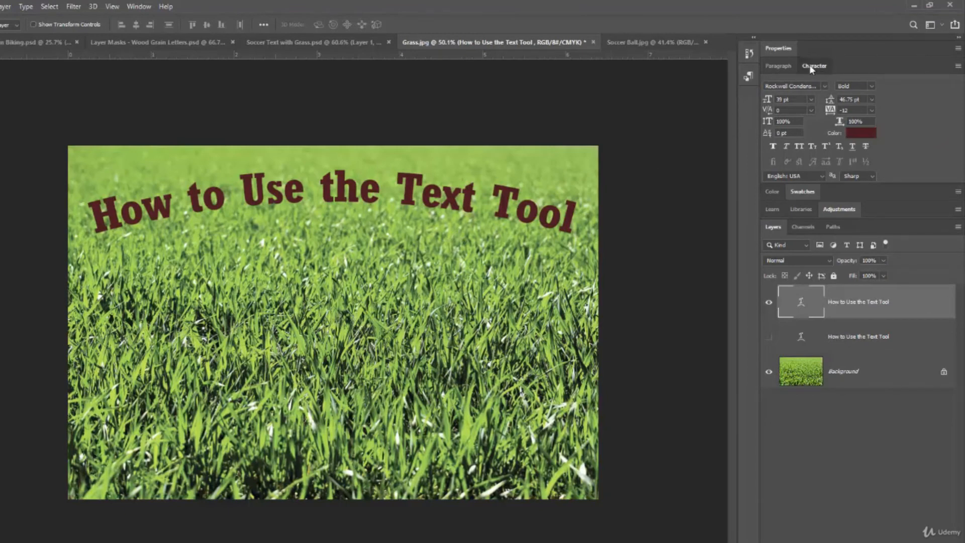
Detach the Character panel and place it over the grass, and inspect the text color picker without changing the color.
{"action": "left_click_drag", "start_coordinate": [806, 70], "coordinate": [276, 300]}
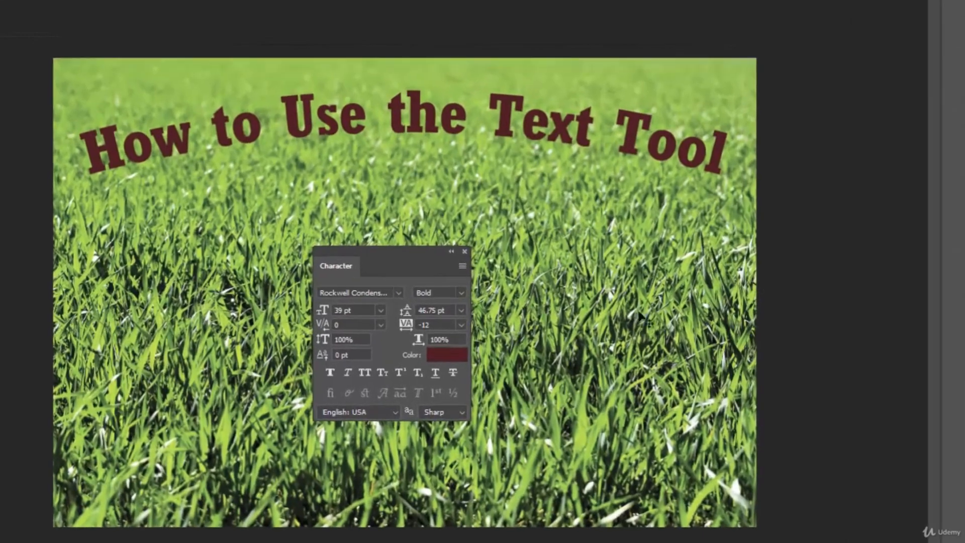
{"action": "left_click", "coordinate": [447, 355]}
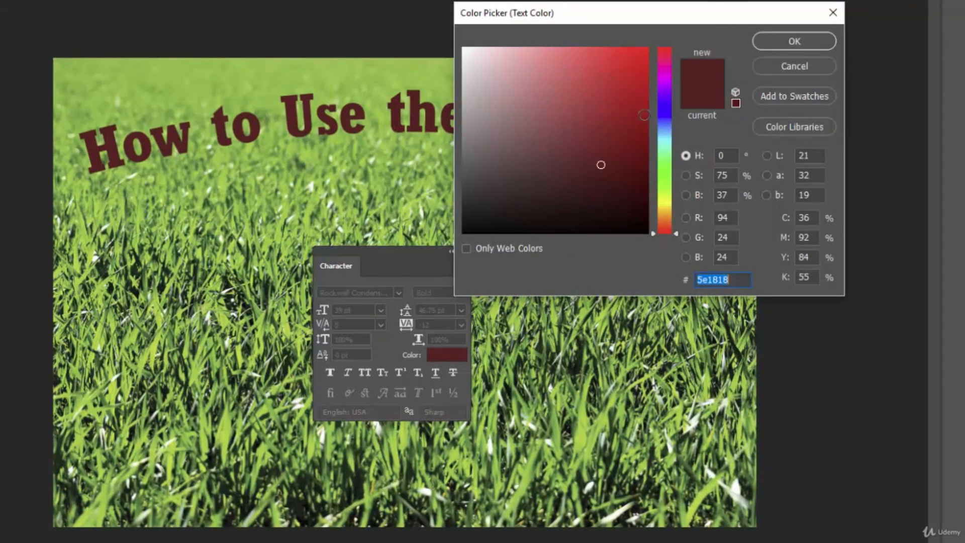
{"action": "left_click", "coordinate": [806, 71]}
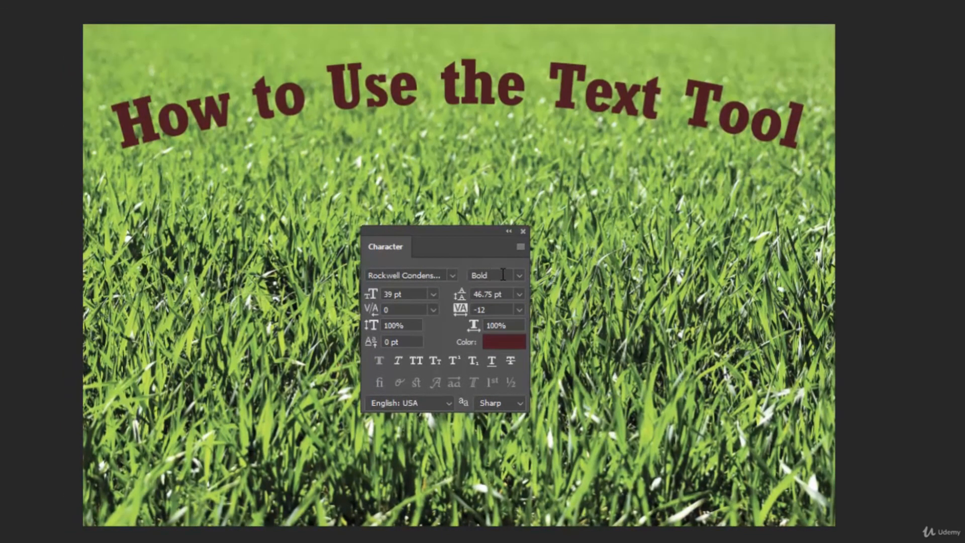
Look through the available font styles, keep Bold, and set the title's font size to 40 pt.
{"action": "left_click", "coordinate": [520, 274]}
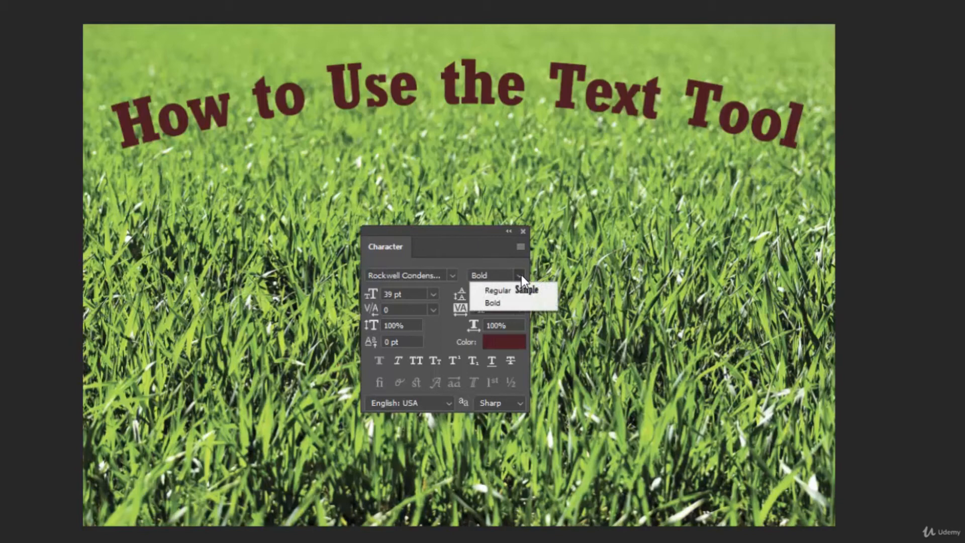
{"action": "left_click", "coordinate": [520, 276]}
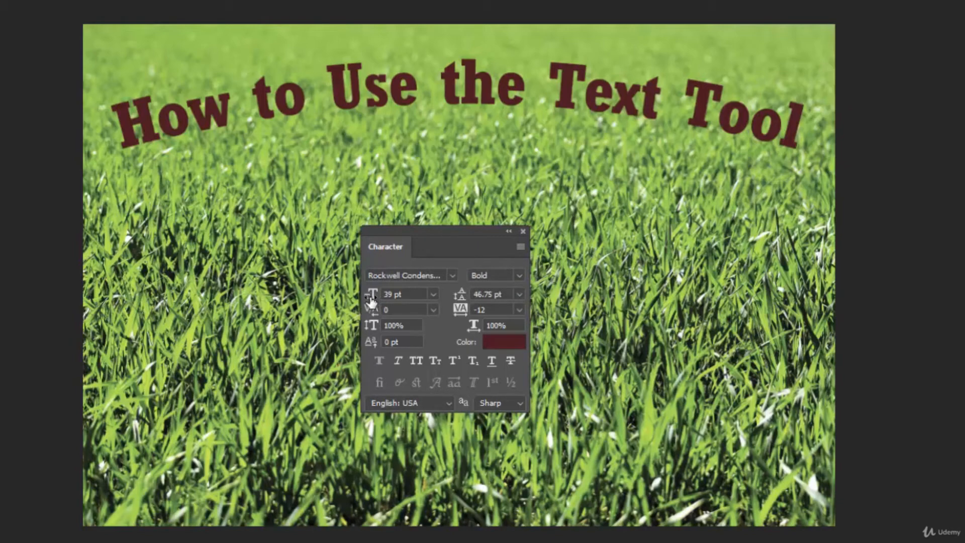
{"action": "mouse_move", "coordinate": [372, 296]}
{"action": "left_mouse_down"}
{"action": "mouse_move", "coordinate": [383, 299]}
{"action": "mouse_move", "coordinate": [373, 297]}
{"action": "left_mouse_up"}
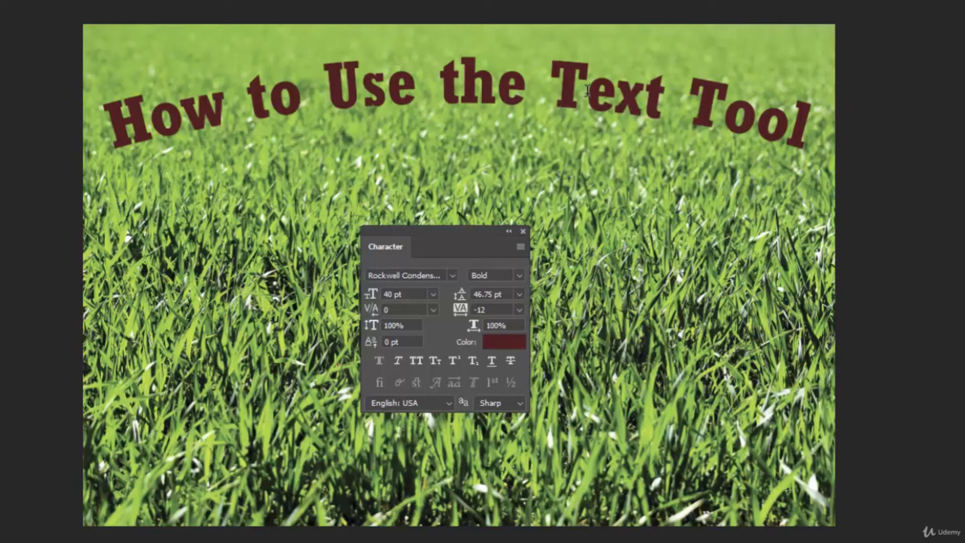
Set the kerning between the "x" and "t" of "Text" to 20.
{"action": "left_click", "coordinate": [644, 93]}
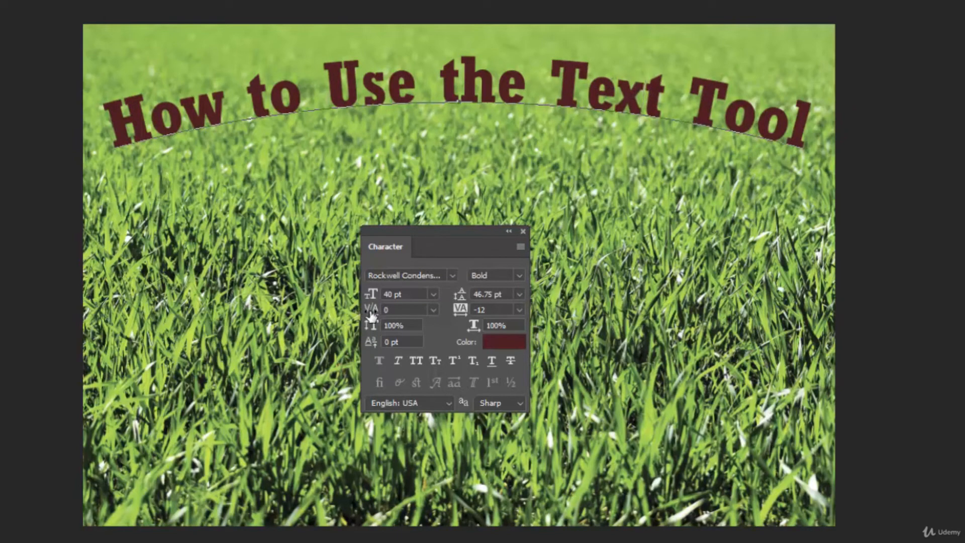
{"action": "mouse_move", "coordinate": [371, 316]}
{"action": "left_mouse_down"}
{"action": "mouse_move", "coordinate": [380, 316]}
{"action": "mouse_move", "coordinate": [363, 317]}
{"action": "mouse_move", "coordinate": [372, 319]}
{"action": "left_mouse_up"}
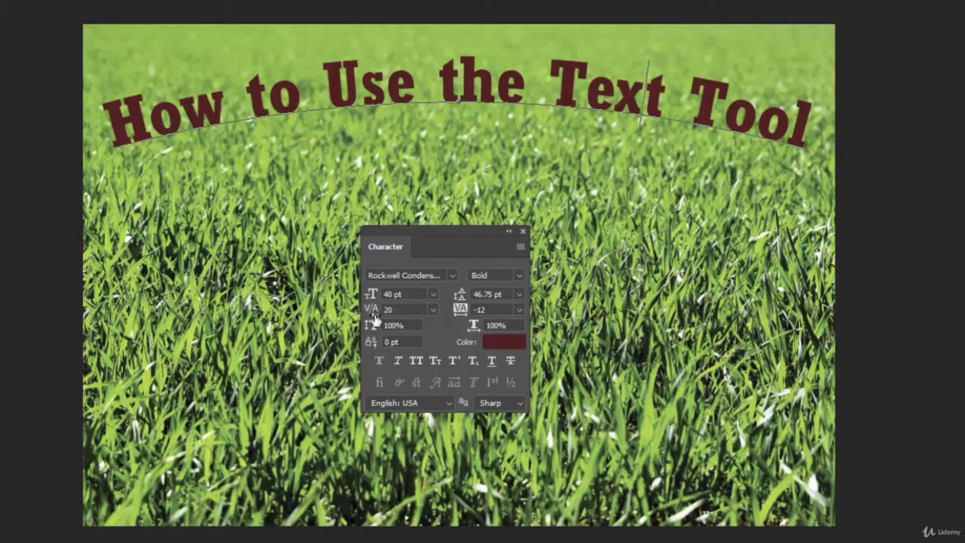
Compare the kerning value for the whole title with those at individual letter gaps in "Text" and "the".
{"action": "double_click", "coordinate": [447, 81]}
{"action": "left_click", "coordinate": [448, 81]}
{"action": "key", "text": "ctrl+a"}
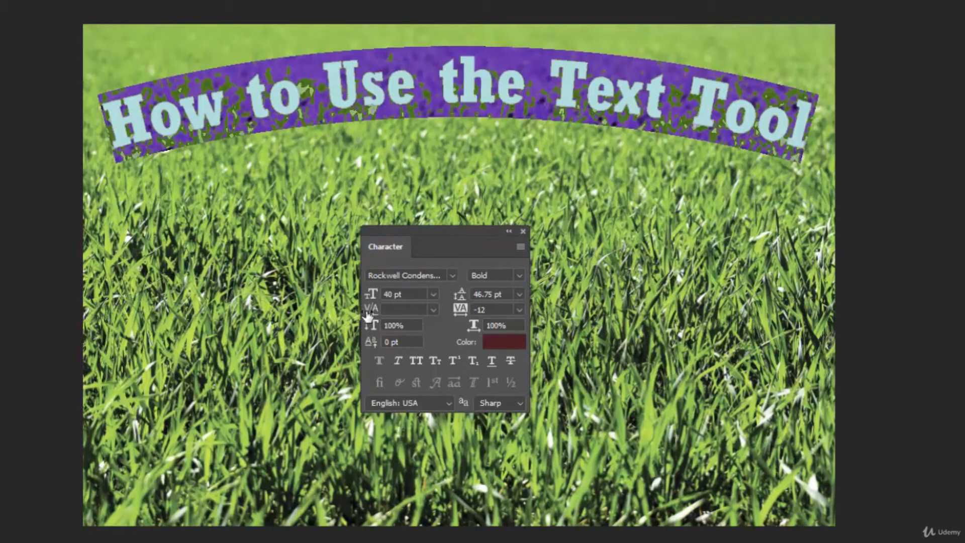
{"action": "left_click", "coordinate": [371, 314]}
{"action": "left_click", "coordinate": [590, 90]}
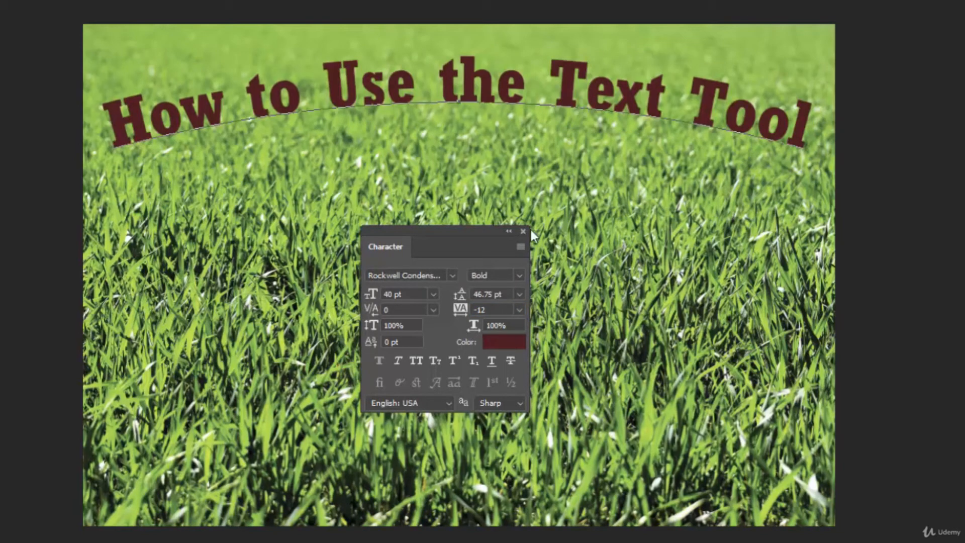
{"action": "left_click", "coordinate": [644, 89]}
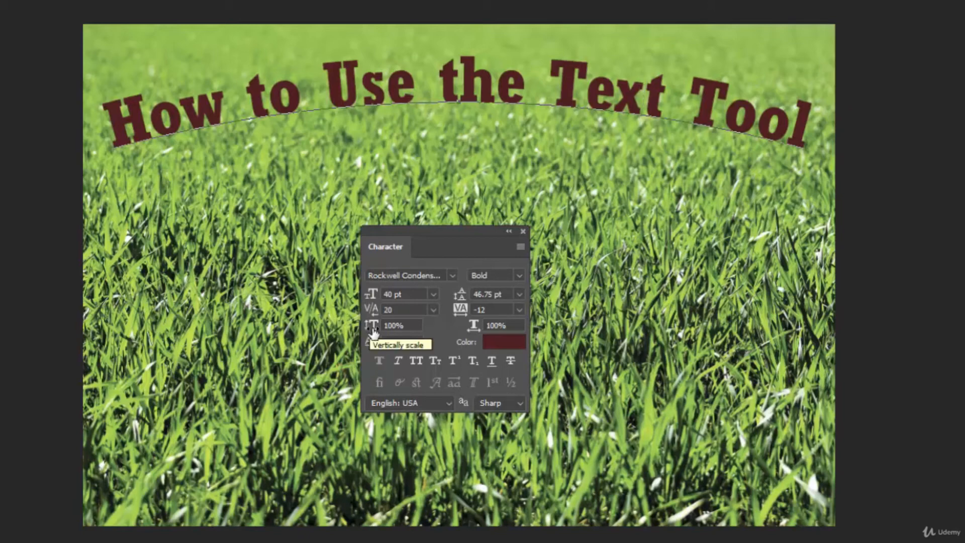
{"action": "left_click", "coordinate": [466, 80]}
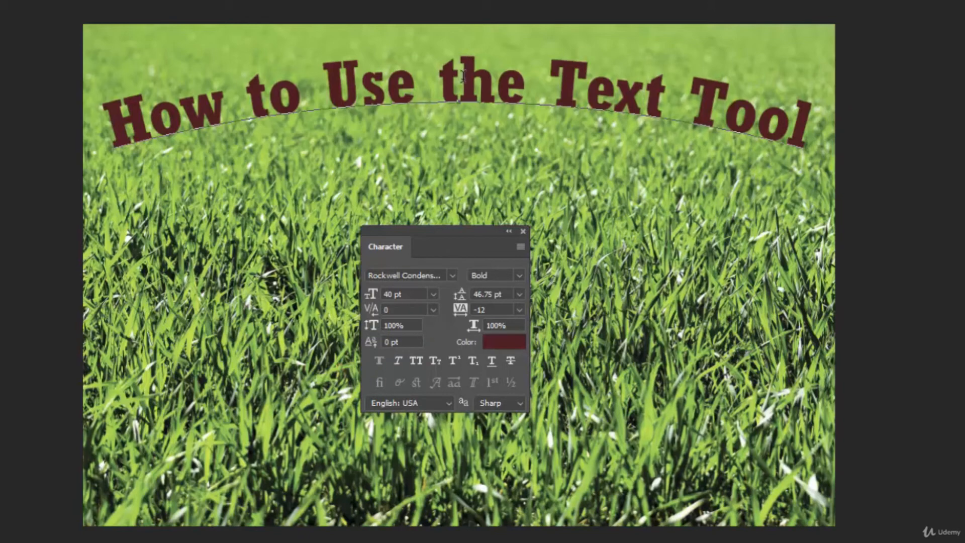
Try stretching the "U" of "Use" vertically, and reset its vertical scale to 100%.
{"action": "left_click_drag", "start_coordinate": [321, 82], "coordinate": [350, 88]}
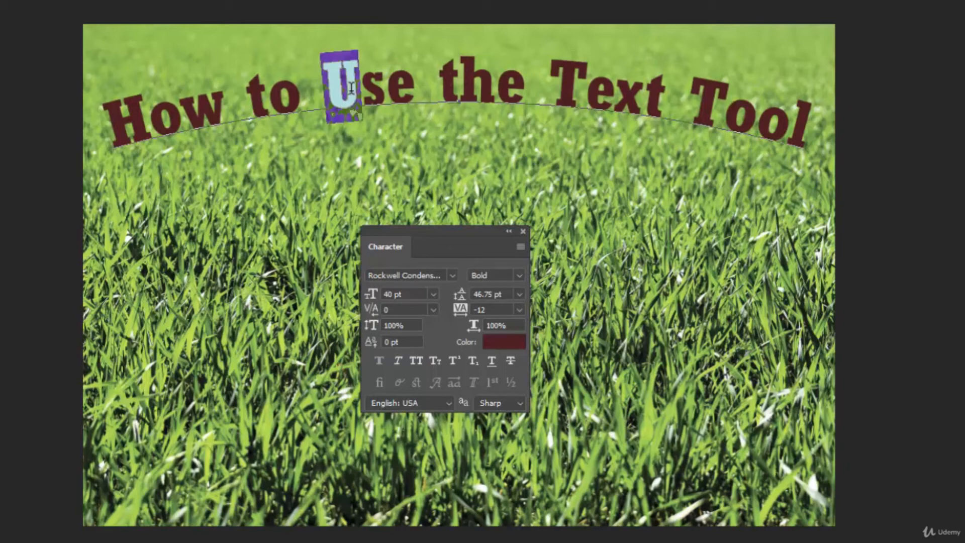
{"action": "left_click_drag", "start_coordinate": [372, 329], "coordinate": [389, 332]}
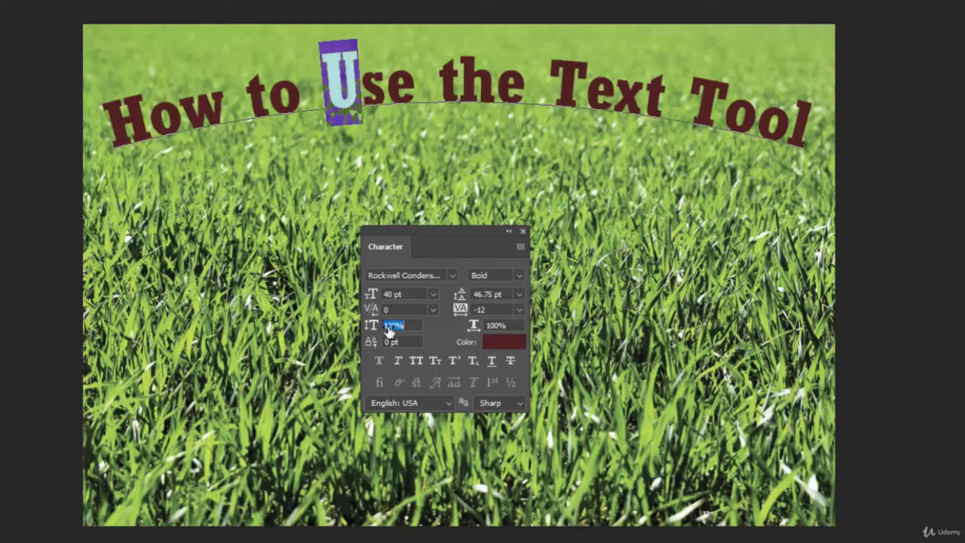
{"action": "left_click", "coordinate": [422, 327]}
{"action": "double_click", "coordinate": [422, 327]}
{"action": "type", "text": "100"}
{"action": "key", "text": "Return"}
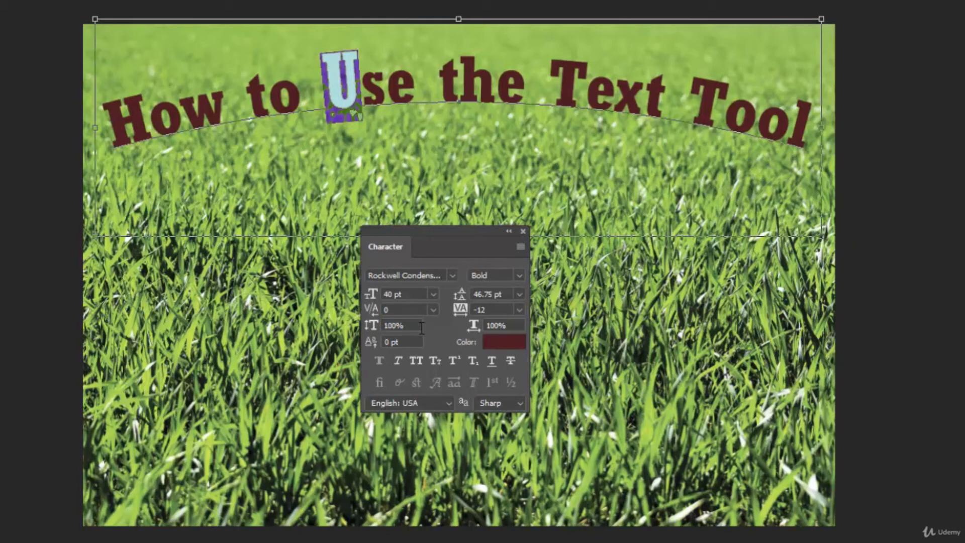
Set the vertical scale of the "H" in "How" to 151% and deselect the letter.
{"action": "left_click_drag", "start_coordinate": [147, 114], "coordinate": [115, 116]}
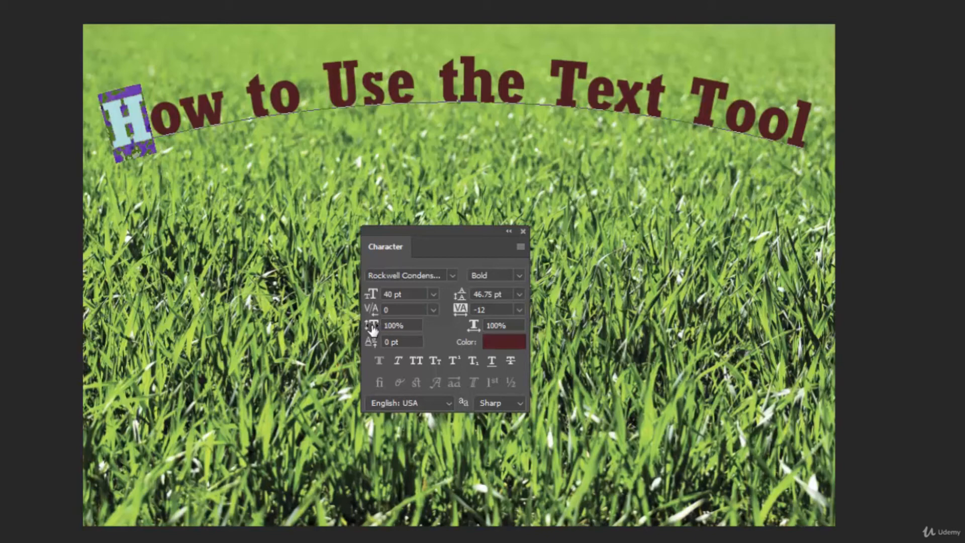
{"action": "left_click_drag", "start_coordinate": [372, 326], "coordinate": [413, 330]}
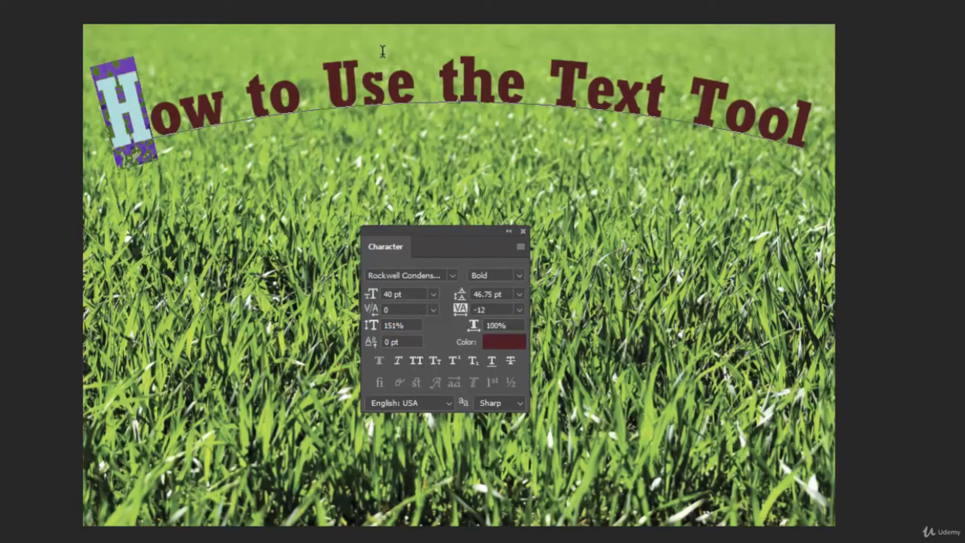
{"action": "left_click", "coordinate": [392, 71]}
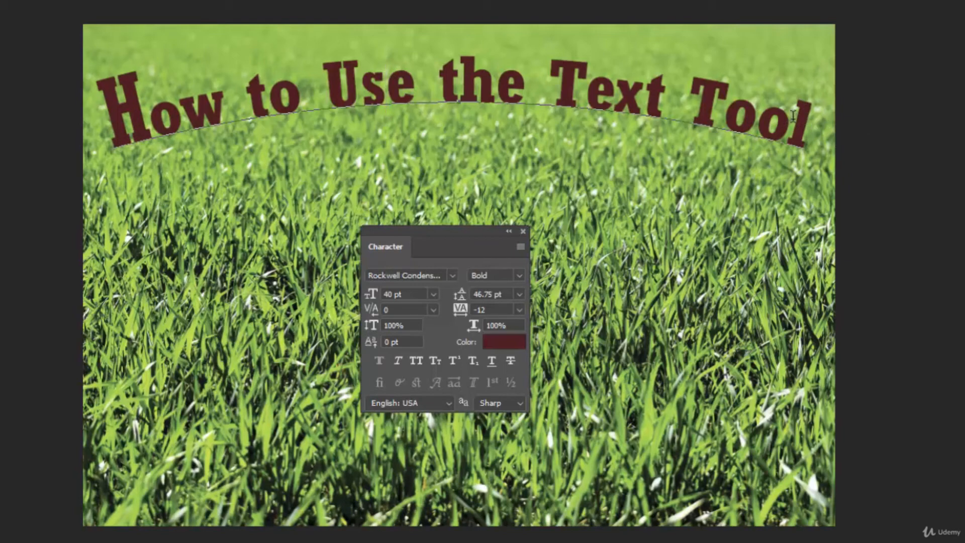
Set the vertical scale of the final "l" in "Tool" to 150% and deselect the letter.
{"action": "left_click_drag", "start_coordinate": [805, 125], "coordinate": [818, 125]}
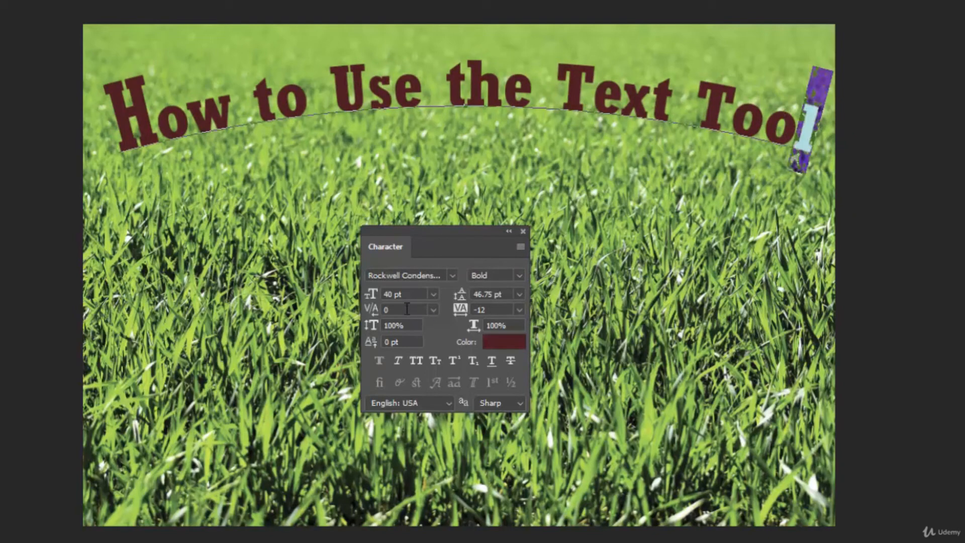
{"action": "left_click_drag", "start_coordinate": [412, 324], "coordinate": [385, 322]}
{"action": "type", "text": "15"}
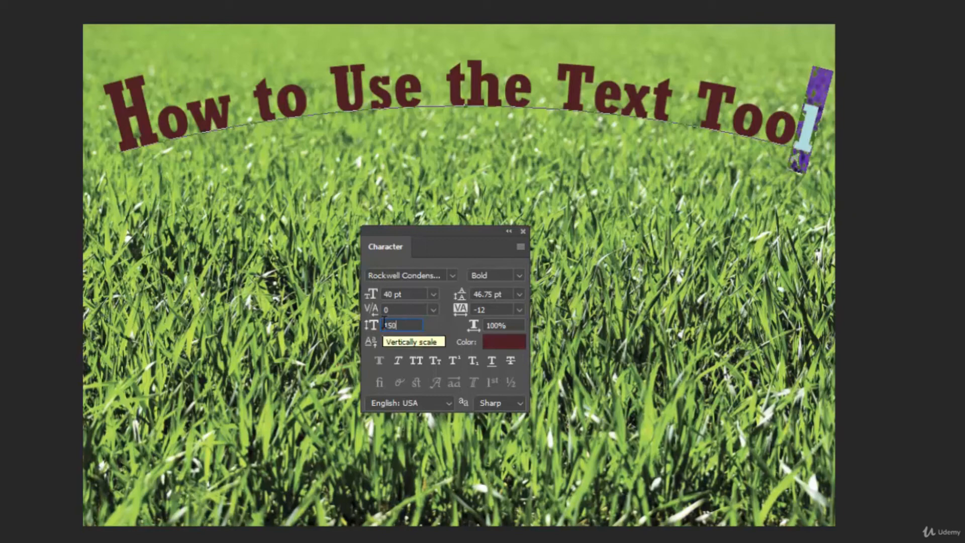
{"action": "key", "text": "Return"}
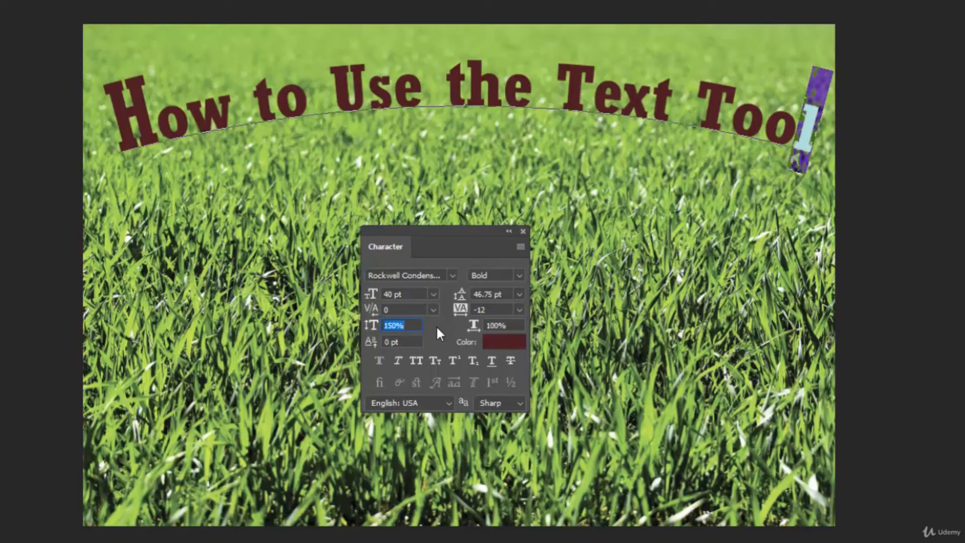
{"action": "key", "text": "Return"}
{"action": "left_click", "coordinate": [705, 109]}
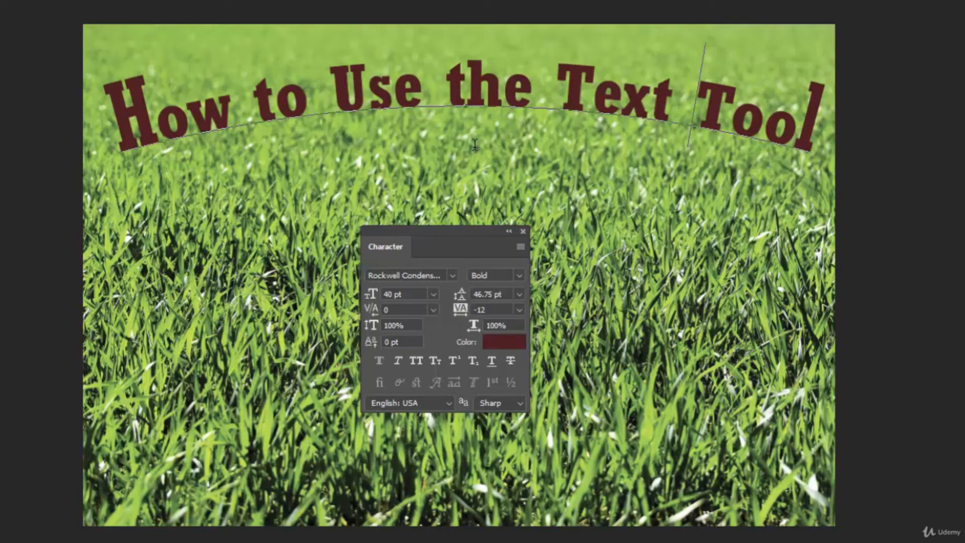
Break the title into two lines before "the" and move the Character panel lower, clear of the text.
{"action": "left_click", "coordinate": [450, 86]}
{"action": "key", "text": "Return"}
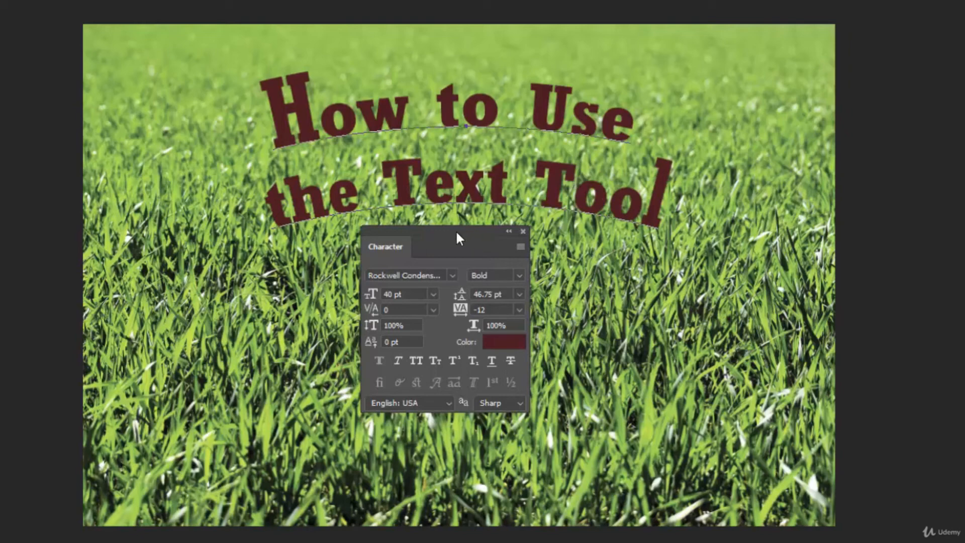
{"action": "left_click_drag", "start_coordinate": [455, 230], "coordinate": [448, 297]}
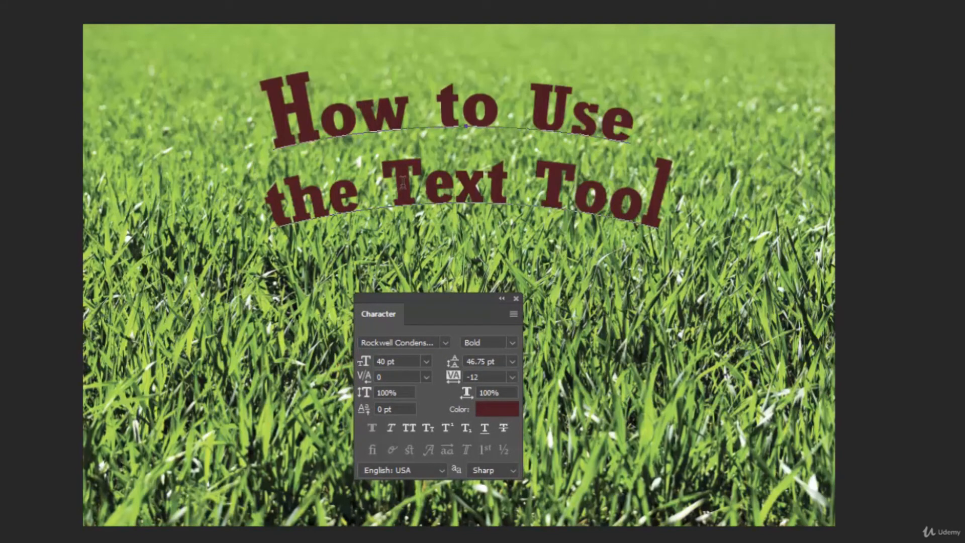
Try leading values of 81.75 pt and 40.75 pt on the line "the Text Tool", and revert the changes.
{"action": "triple_click", "coordinate": [472, 185]}
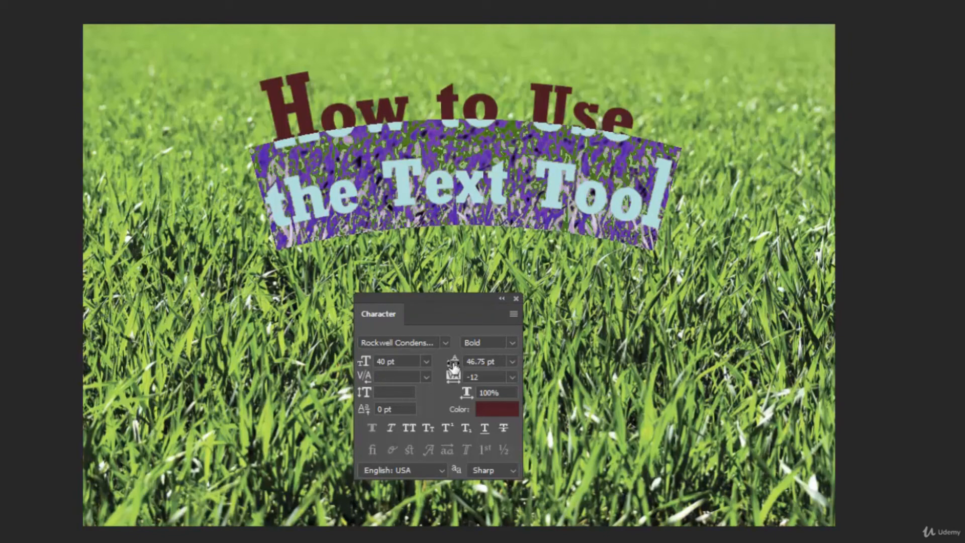
{"action": "left_click_drag", "start_coordinate": [454, 368], "coordinate": [481, 375]}
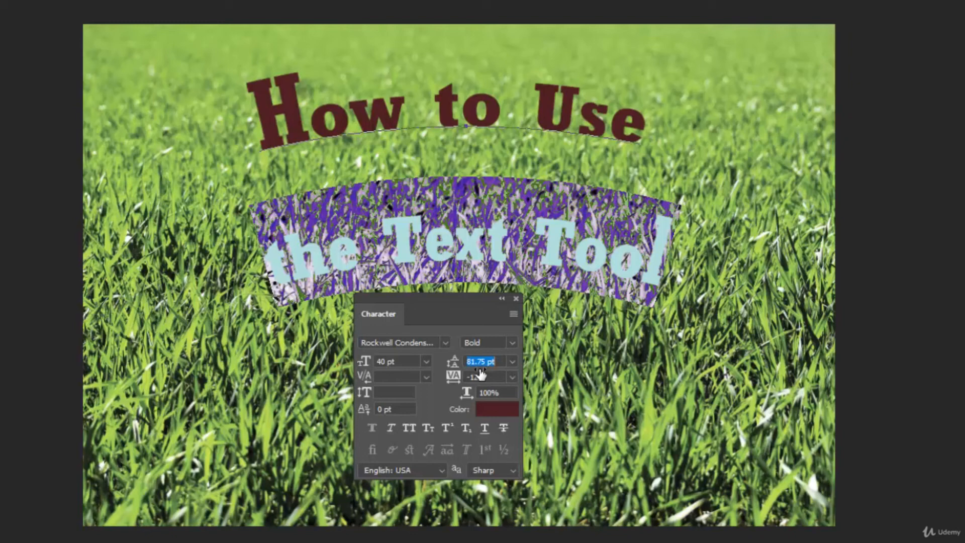
{"action": "left_click_drag", "start_coordinate": [480, 375], "coordinate": [450, 378]}
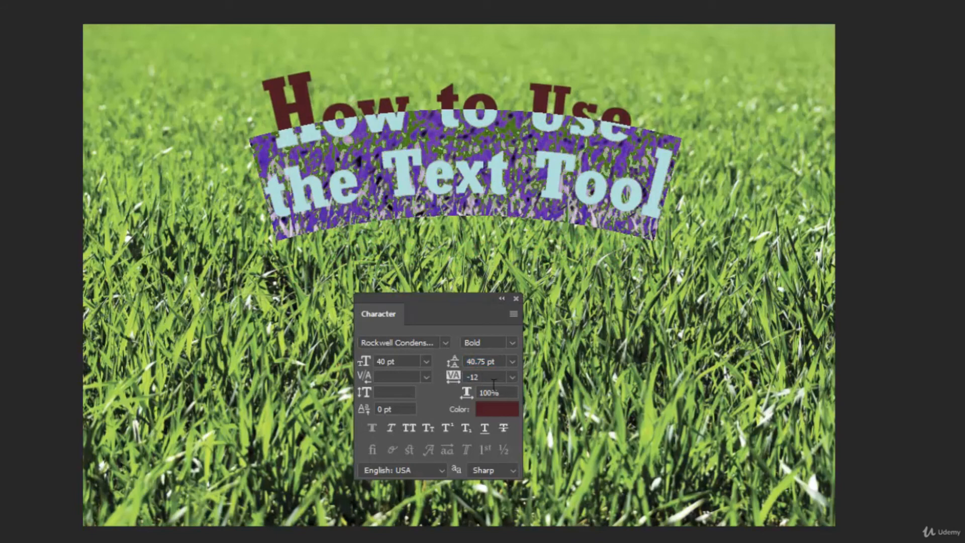
{"action": "key", "text": "alt+Down"}
{"action": "key", "text": "alt+Down"}
{"action": "key", "text": "alt+Down"}
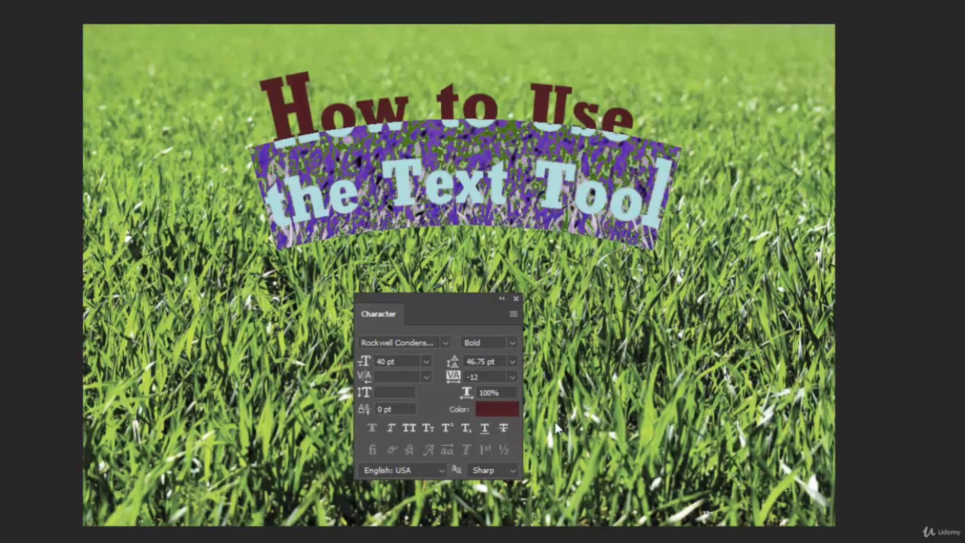
{"action": "left_click", "coordinate": [453, 183]}
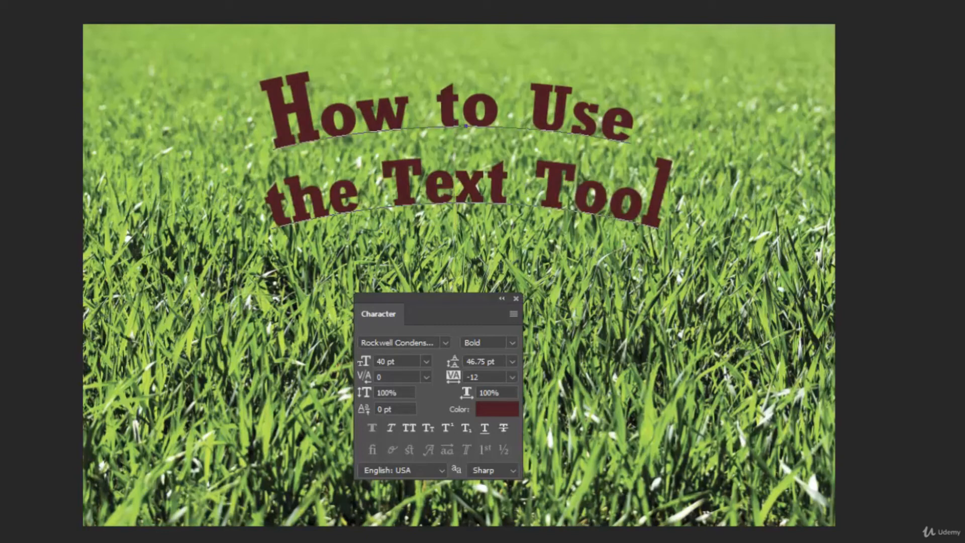
Set the leading of the line "the Text Tool" to 39.75 pt and delete the trailing space after "Use".
{"action": "triple_click", "coordinate": [461, 182]}
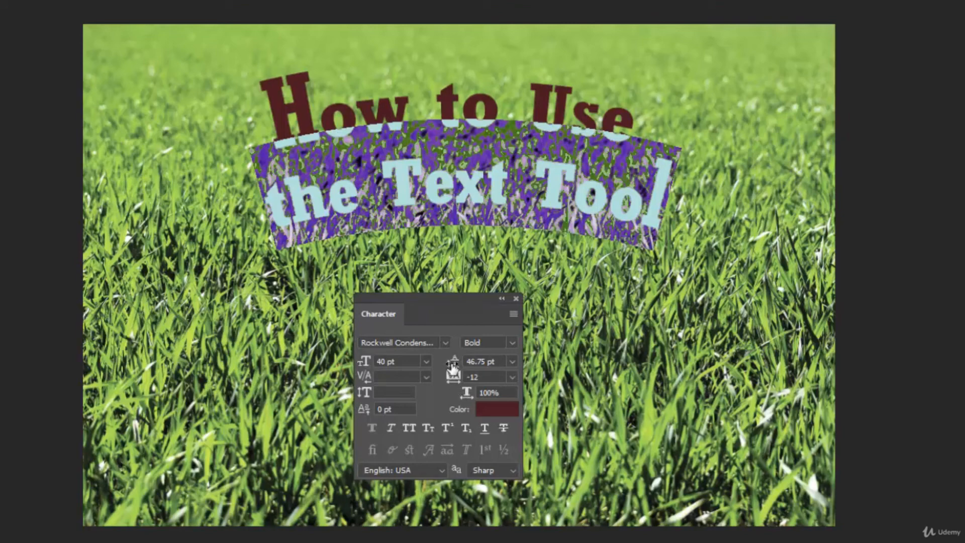
{"action": "left_click_drag", "start_coordinate": [453, 368], "coordinate": [449, 369]}
{"action": "left_click", "coordinate": [683, 341]}
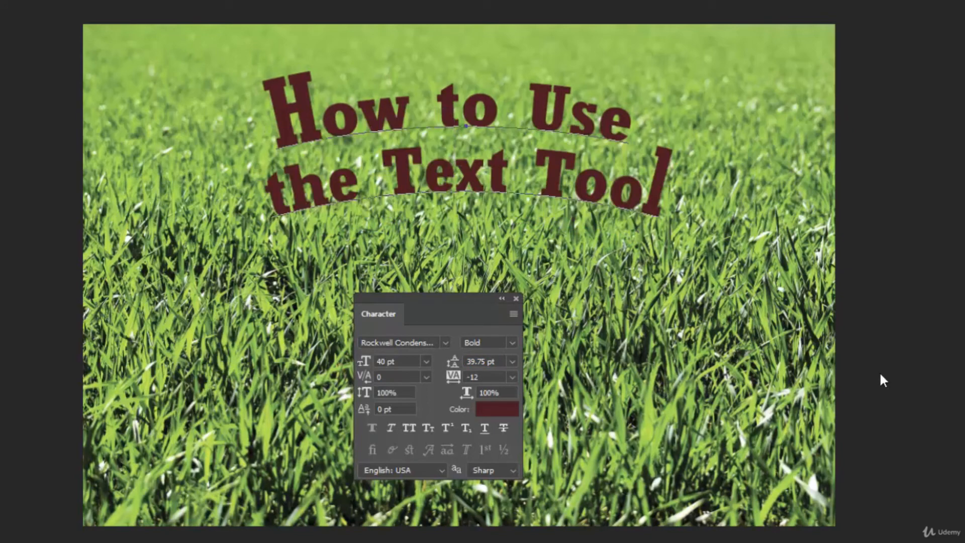
{"action": "left_click", "coordinate": [652, 125]}
{"action": "key", "text": "BackSpace"}
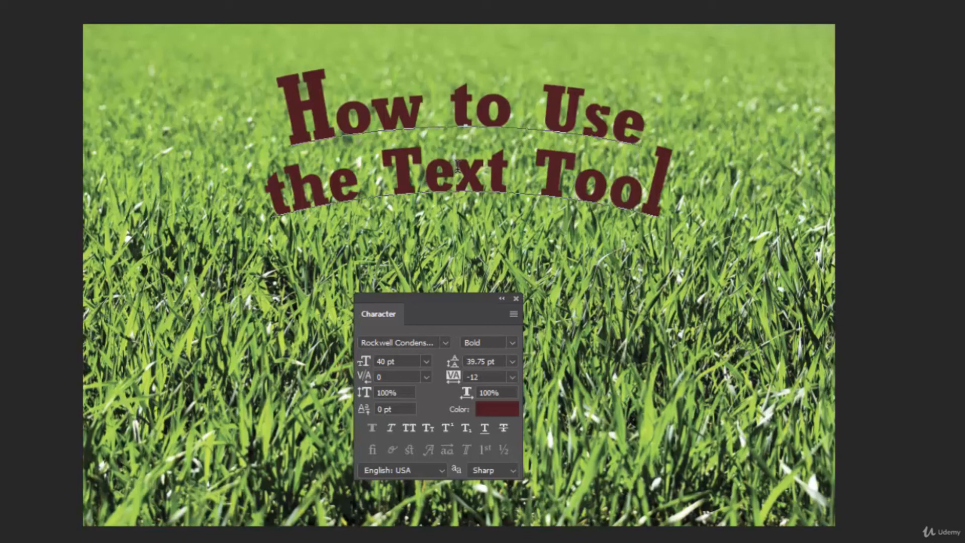
Give the "e" in "Text" a tracking of 108 and a horizontal scale of 142%, and commit the text edits.
{"action": "left_click_drag", "start_coordinate": [455, 170], "coordinate": [433, 168]}
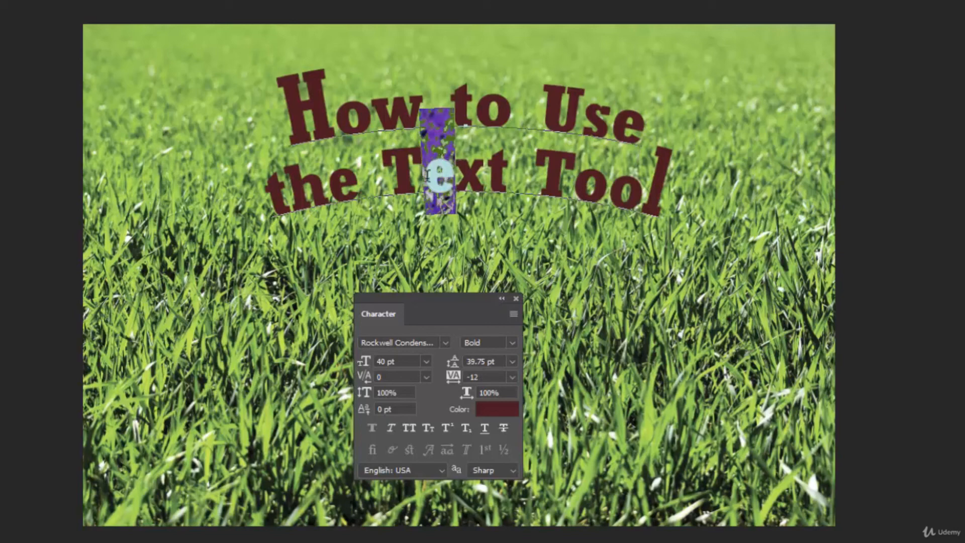
{"action": "left_click_drag", "start_coordinate": [452, 382], "coordinate": [455, 380]}
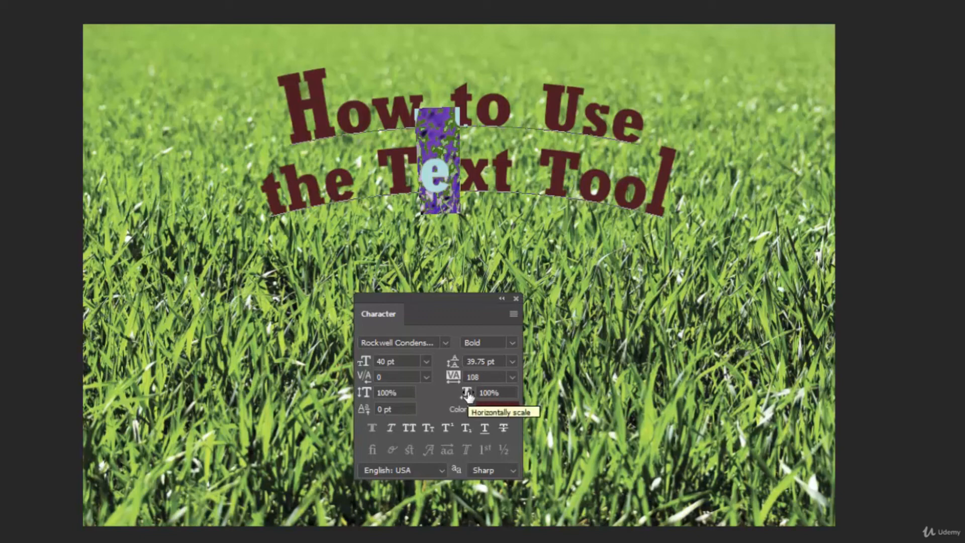
{"action": "left_click_drag", "start_coordinate": [467, 397], "coordinate": [462, 396]}
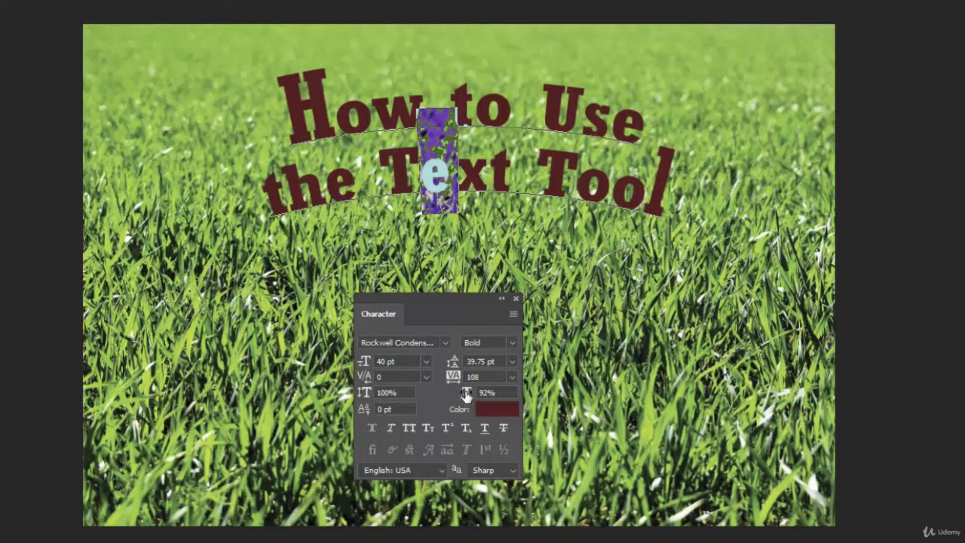
{"action": "left_click_drag", "start_coordinate": [466, 396], "coordinate": [505, 403]}
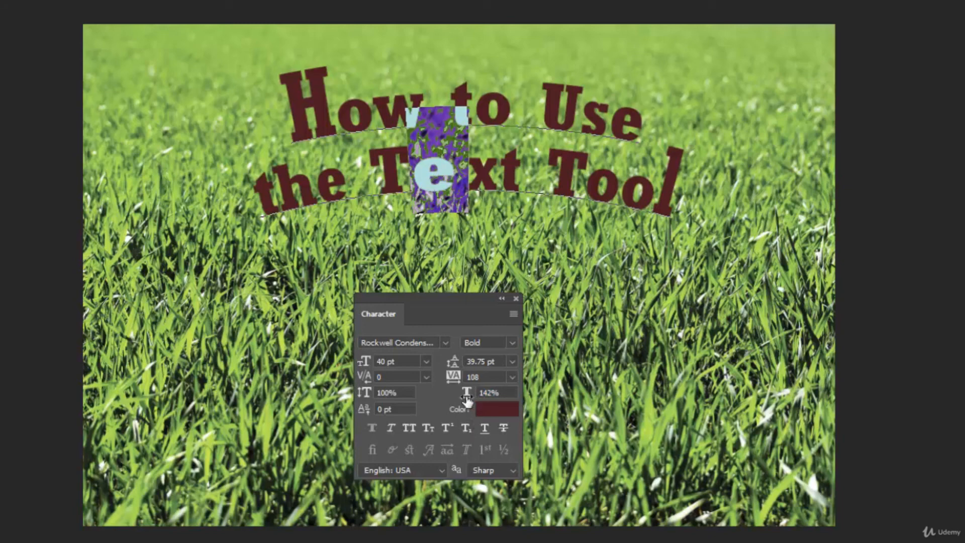
{"action": "left_click", "coordinate": [461, 202]}
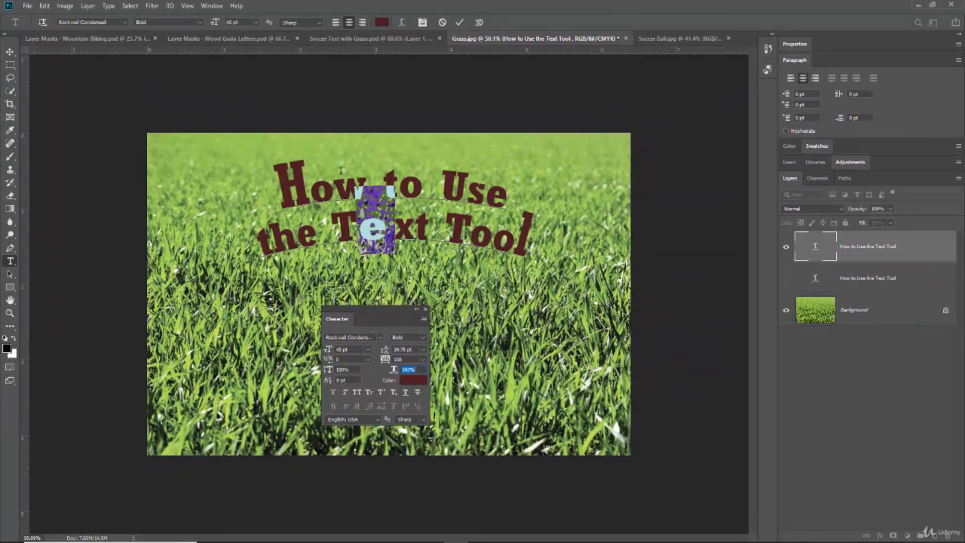
{"action": "left_click", "coordinate": [459, 23]}
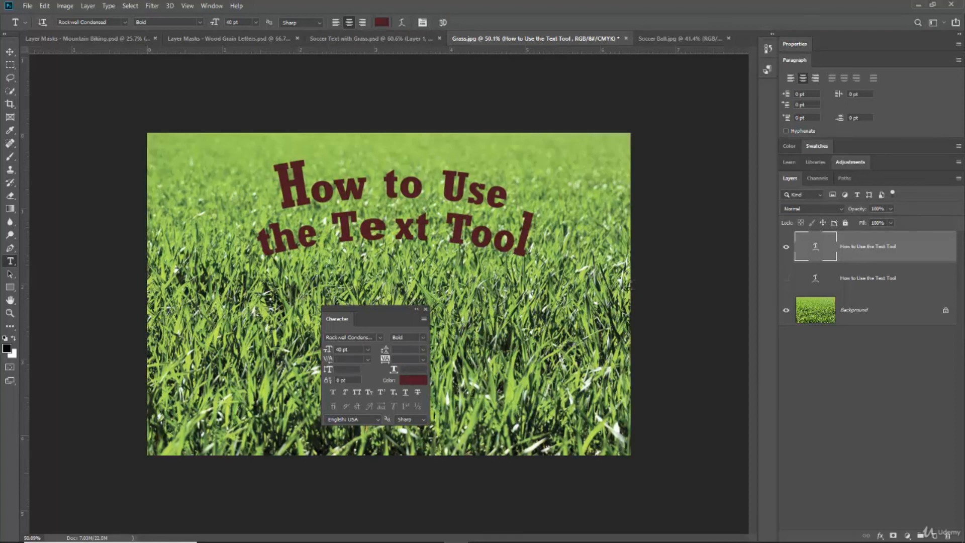
Close the Character panel and reopen the visible title layer for editing with the cursor placed in the text.
{"action": "left_click", "coordinate": [866, 312]}
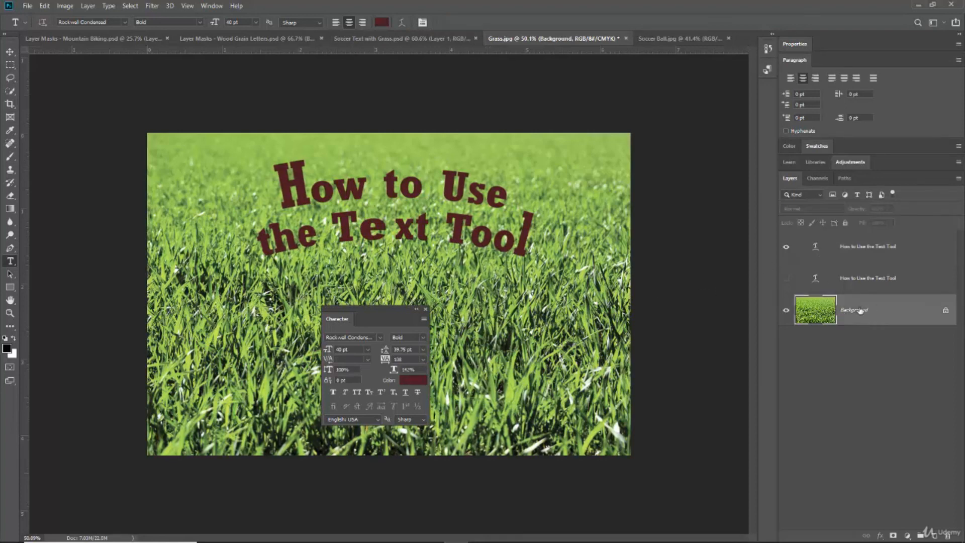
{"action": "left_click", "coordinate": [426, 310]}
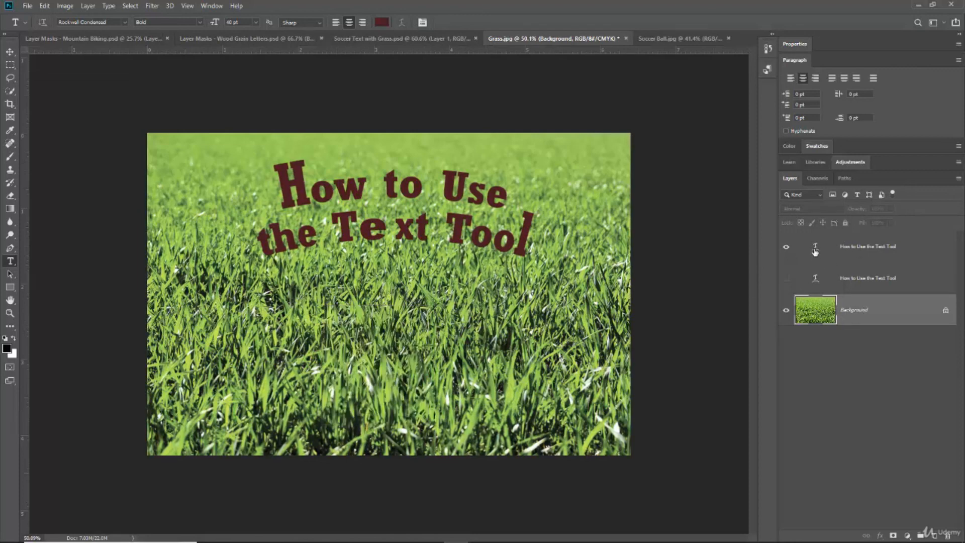
{"action": "double_click", "coordinate": [815, 247]}
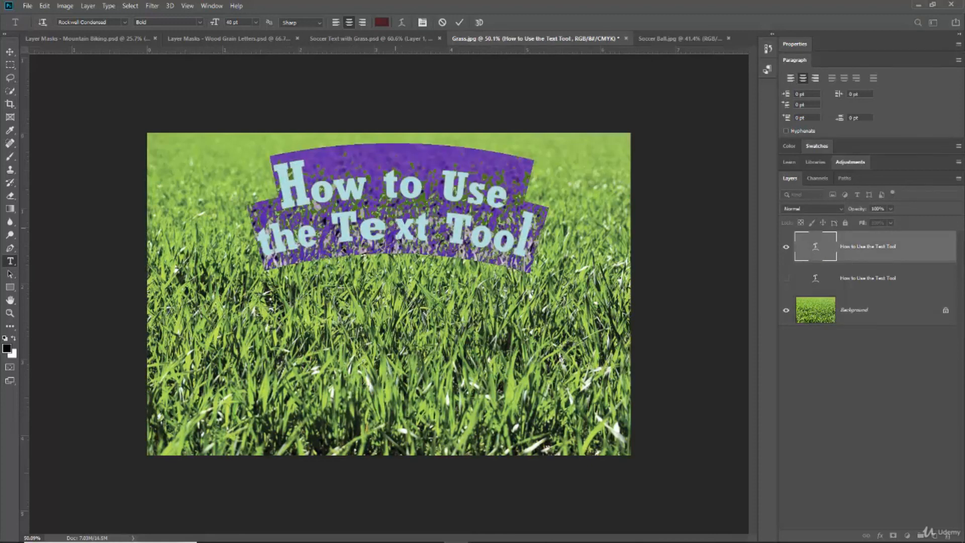
{"action": "left_click", "coordinate": [397, 223]}
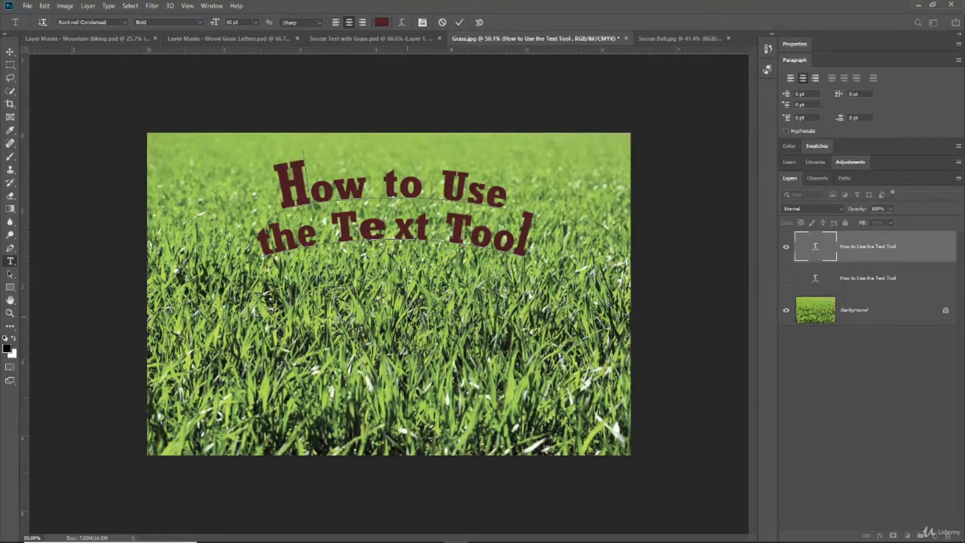